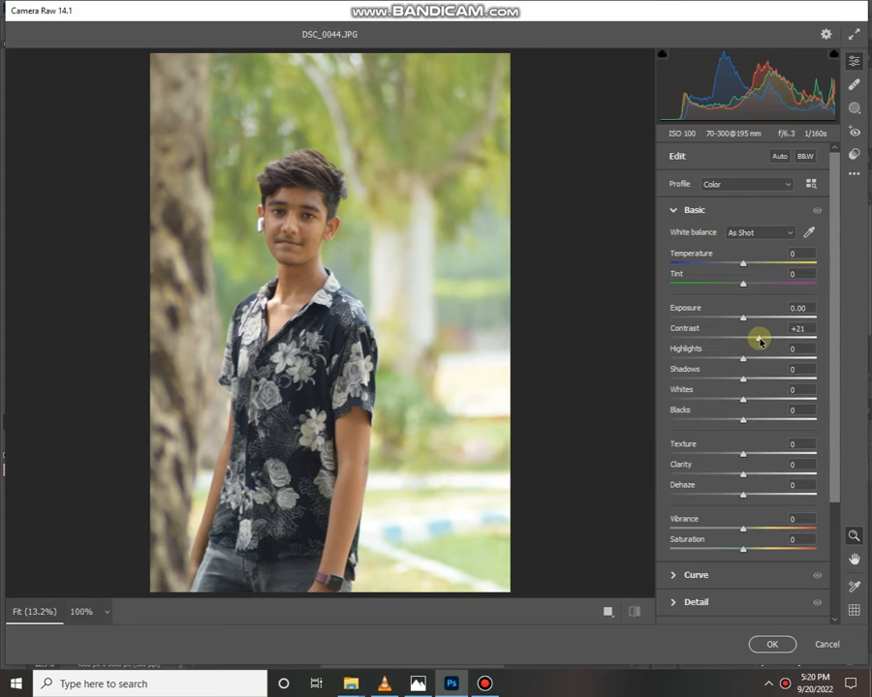
Set Contrast +25, Highlights -100, Shadows +16, Whites -71, Blacks +21, Texture +3, Clarity +10 and Vibrance +7 in the Basic adjustments
{"action": "left_click_drag", "start_coordinate": [742, 358], "coordinate": [630, 362]}
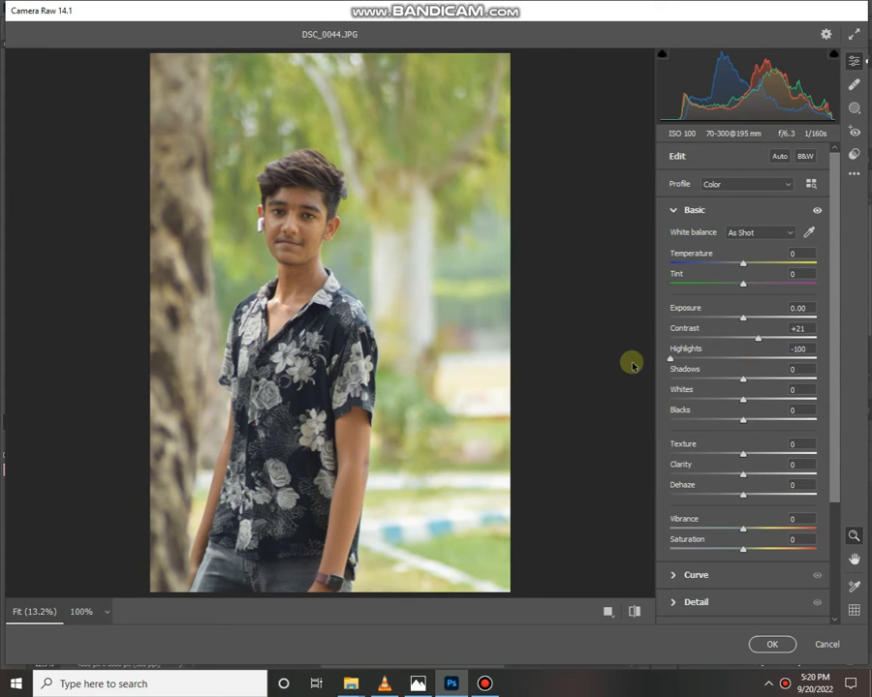
{"action": "left_click_drag", "start_coordinate": [736, 400], "coordinate": [659, 405]}
{"action": "left_click_drag", "start_coordinate": [743, 379], "coordinate": [751, 418]}
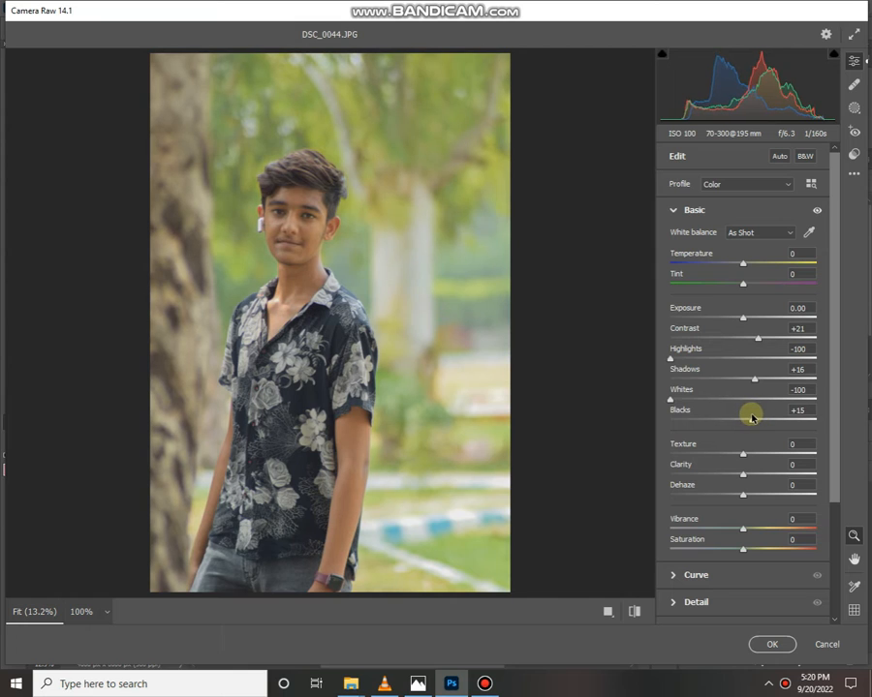
{"action": "left_click", "coordinate": [692, 401]}
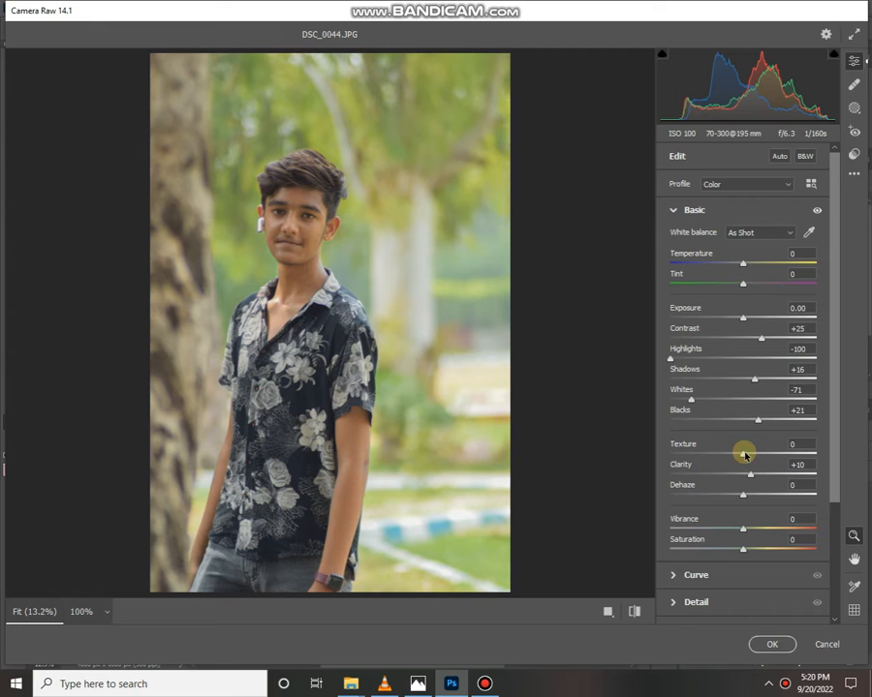
{"action": "left_click", "coordinate": [745, 453]}
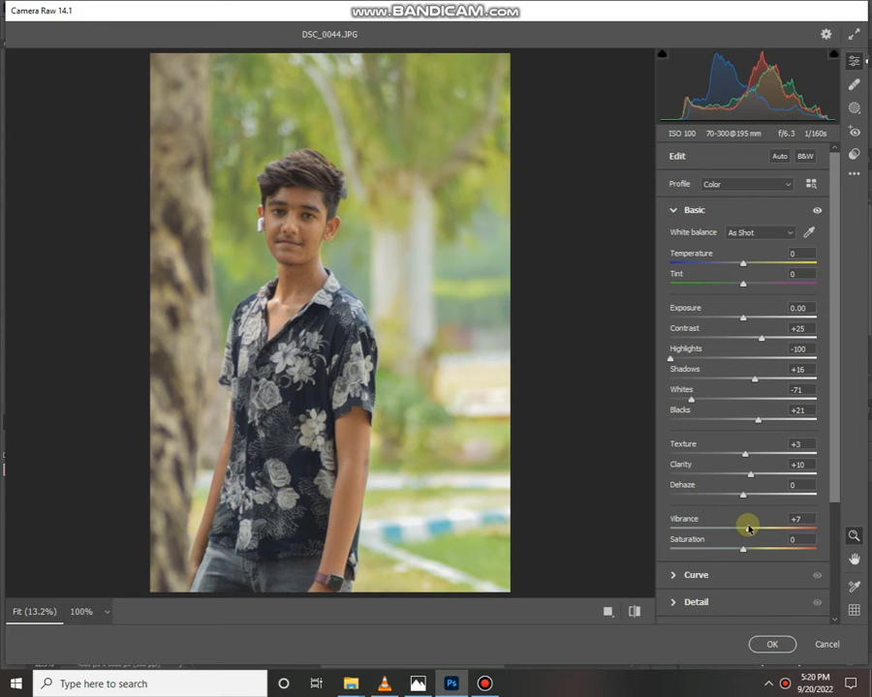
{"action": "left_click", "coordinate": [718, 212]}
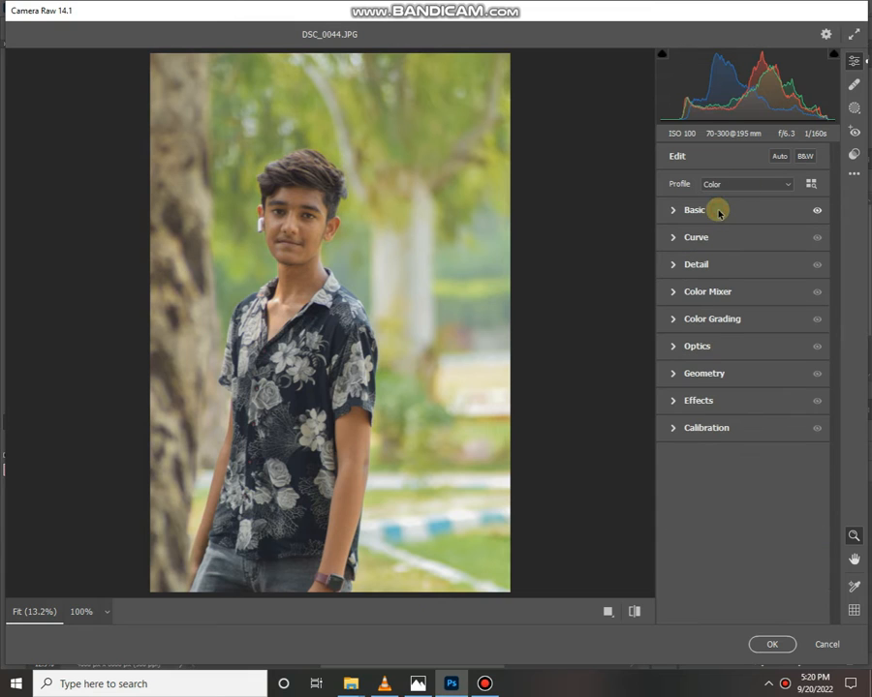
Shift the Greens hue to -100 in the Color Mixer to make the foliage yellow
{"action": "left_click", "coordinate": [713, 292]}
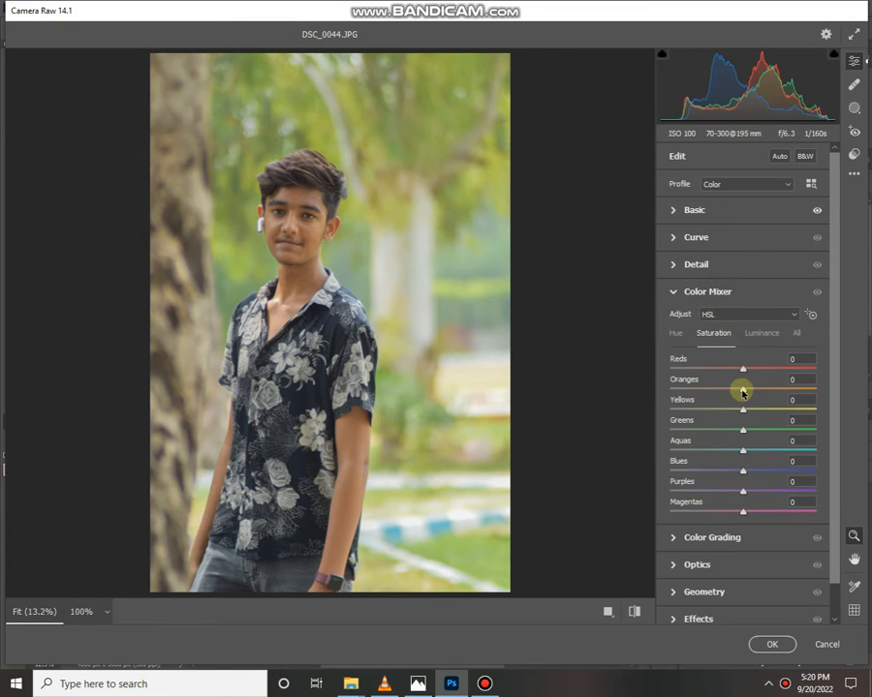
{"action": "left_click", "coordinate": [676, 333]}
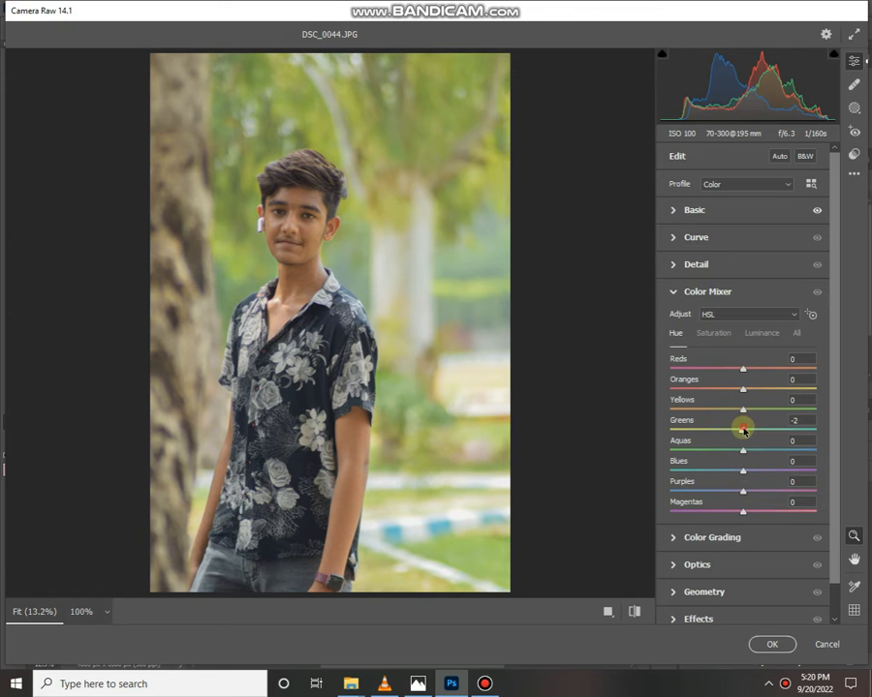
{"action": "left_click_drag", "start_coordinate": [743, 430], "coordinate": [668, 435]}
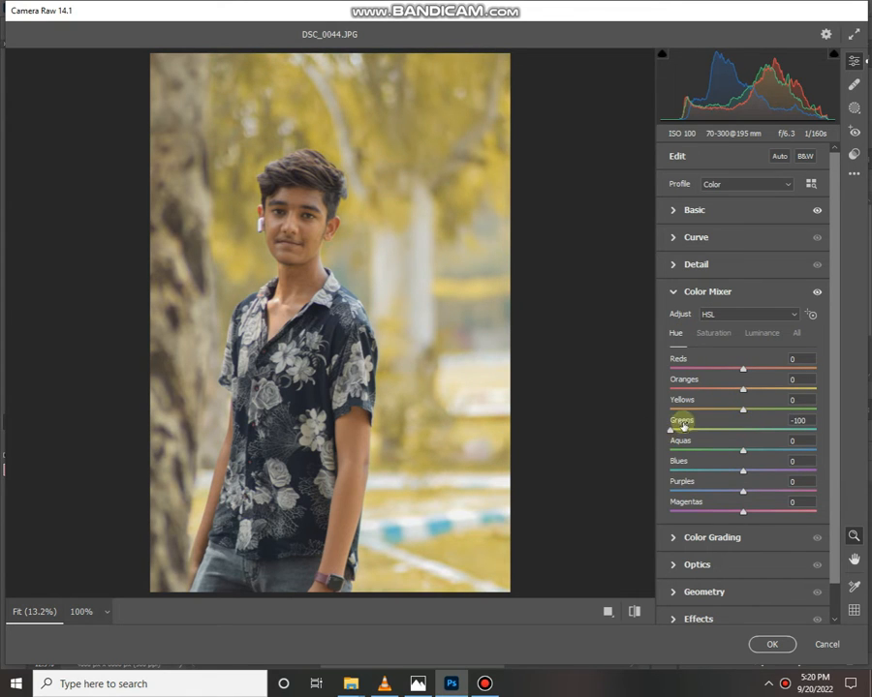
{"action": "mouse_move", "coordinate": [737, 409]}
{"action": "left_mouse_down"}
{"action": "mouse_move", "coordinate": [820, 407]}
{"action": "mouse_move", "coordinate": [742, 412]}
{"action": "left_mouse_up"}
Set Color Mixer saturation to Oranges -10, Yellows +21 and Greens +35, and raise Oranges luminance to about +22
{"action": "left_click", "coordinate": [717, 332]}
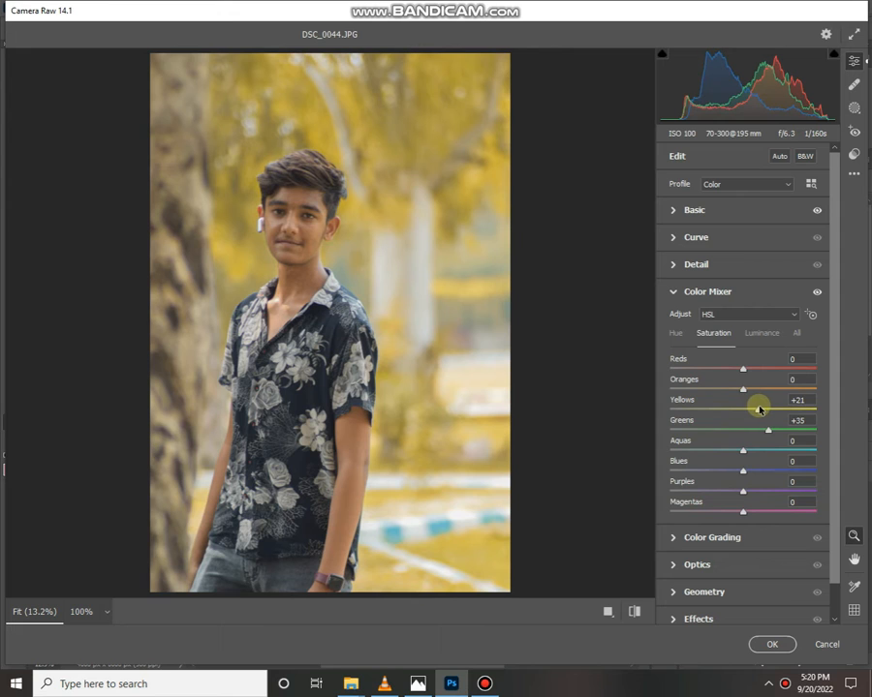
{"action": "left_click", "coordinate": [759, 333]}
{"action": "left_click_drag", "start_coordinate": [752, 390], "coordinate": [763, 393]}
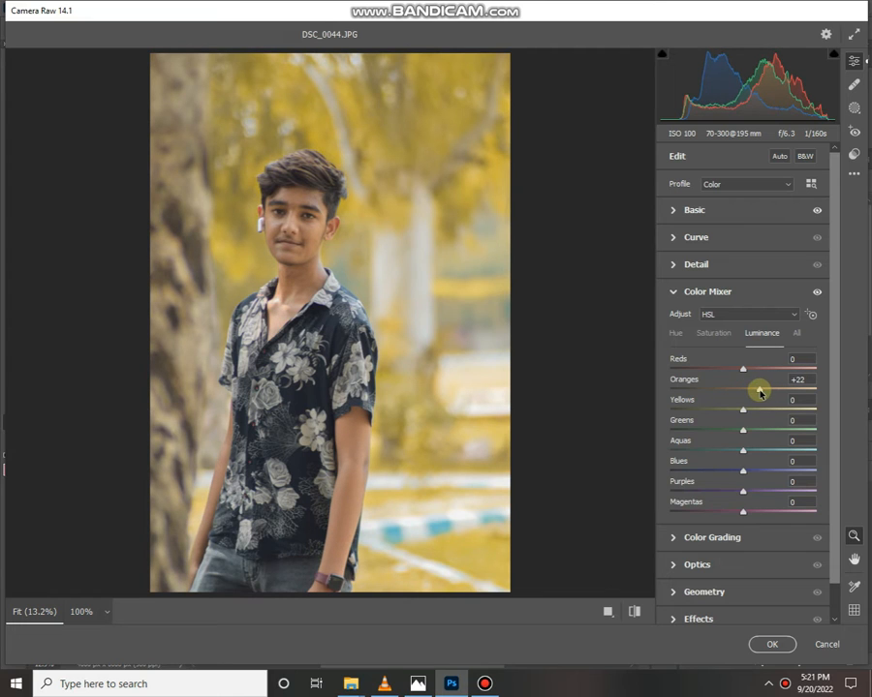
Set saturation to Aquas +52, Blues +70, Purples about +63 and Magentas +59, and apply the Camera Raw adjustments
{"action": "left_click", "coordinate": [714, 333]}
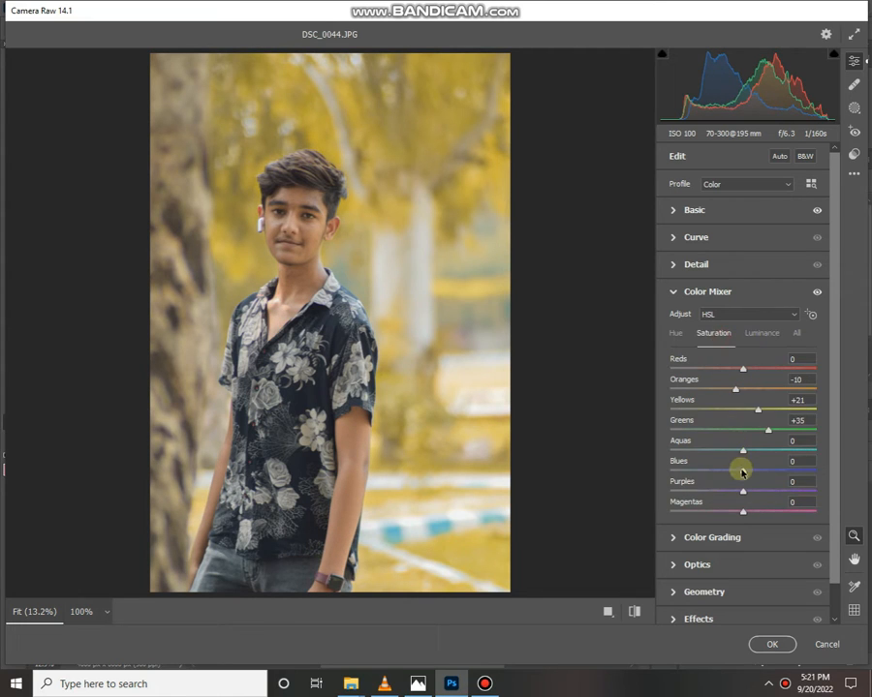
{"action": "left_click_drag", "start_coordinate": [743, 470], "coordinate": [816, 461]}
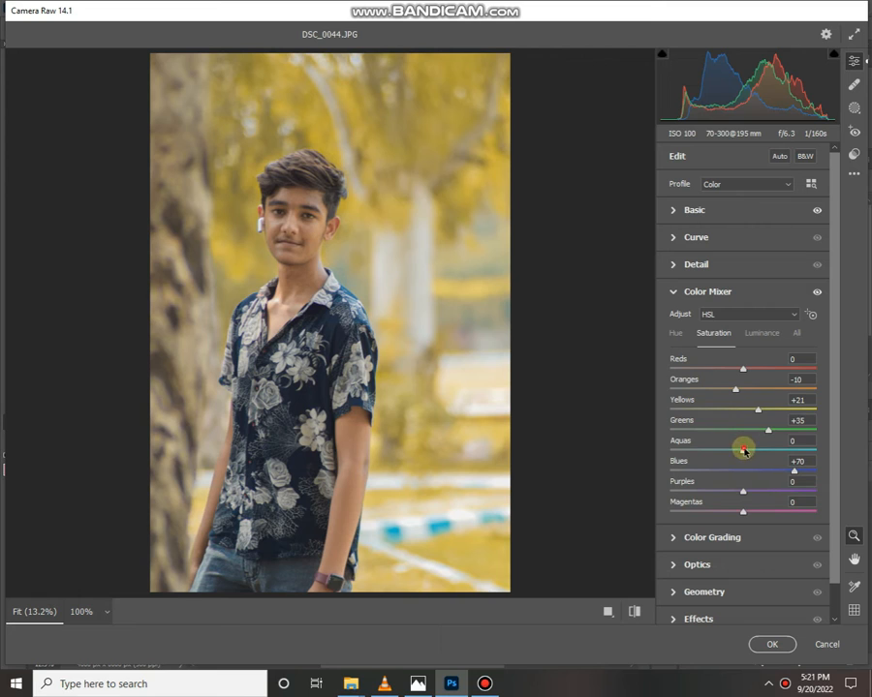
{"action": "left_click_drag", "start_coordinate": [742, 450], "coordinate": [784, 451]}
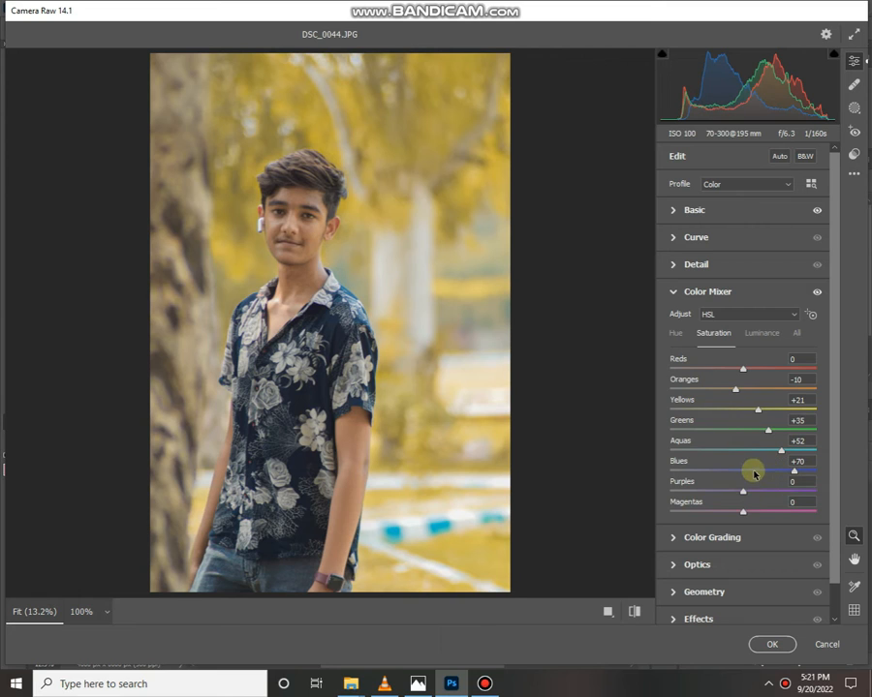
{"action": "left_click_drag", "start_coordinate": [744, 514], "coordinate": [800, 509]}
{"action": "left_click_drag", "start_coordinate": [752, 493], "coordinate": [765, 493]}
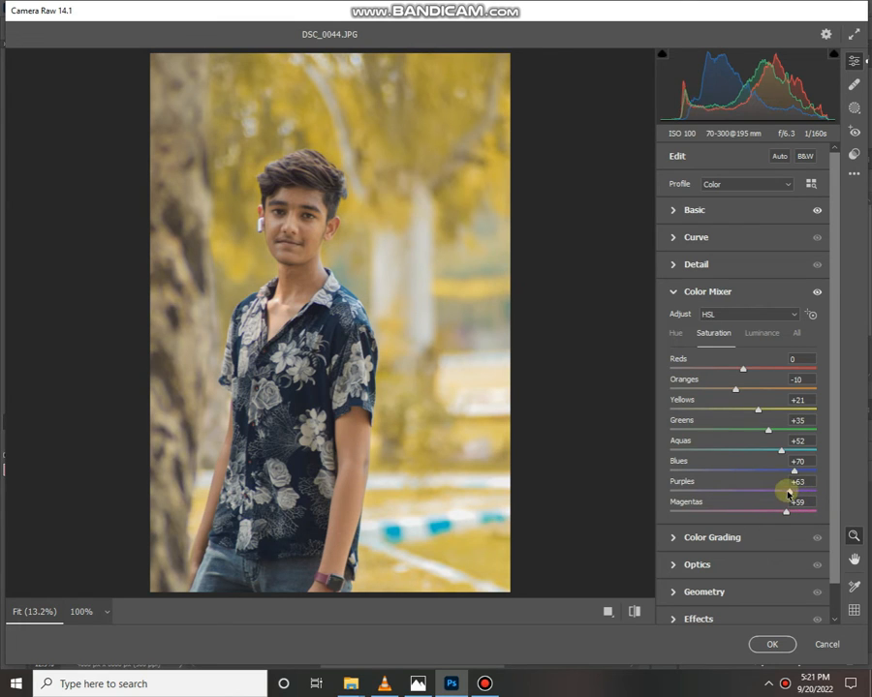
{"action": "left_click", "coordinate": [772, 643]}
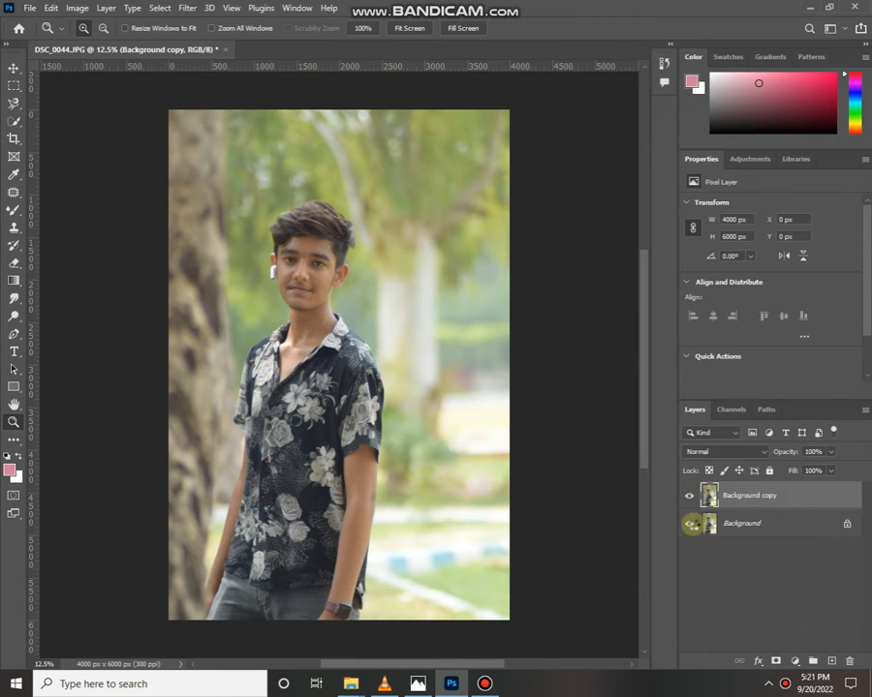
Compare the graded Background copy layer with the original by toggling its visibility
{"action": "left_click", "coordinate": [689, 497]}
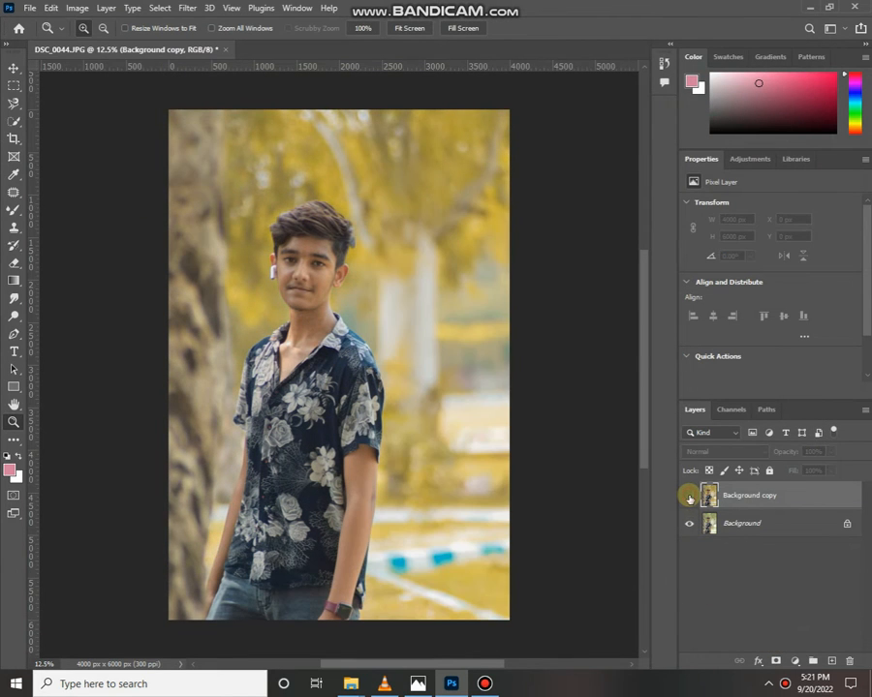
{"action": "left_click", "coordinate": [689, 498]}
{"action": "left_click", "coordinate": [688, 498]}
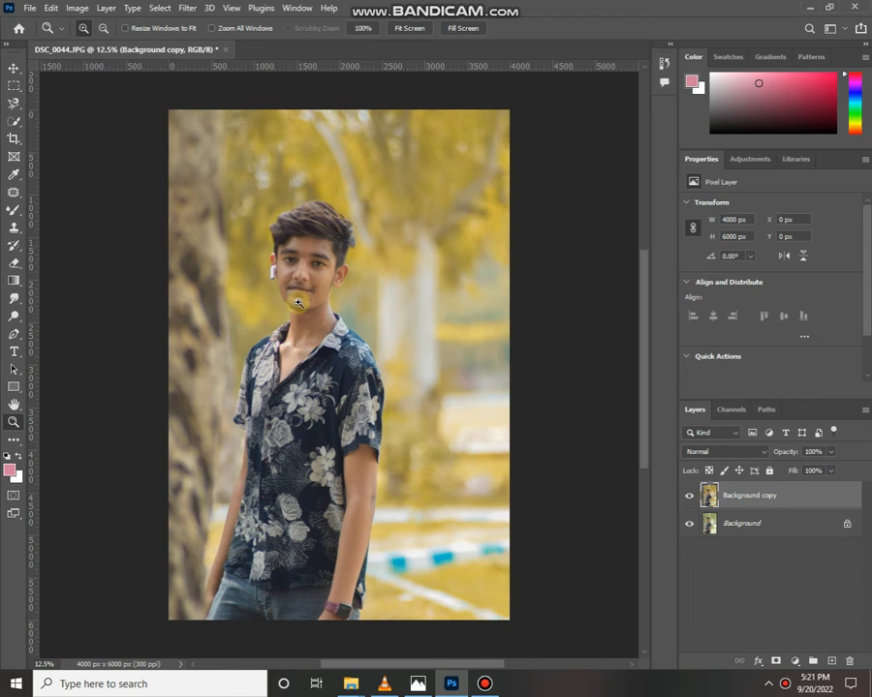
Duplicate the Background copy layer and choose the Mixer Brush Tool for retouching the face
{"action": "left_click_drag", "start_coordinate": [304, 256], "coordinate": [305, 258]}
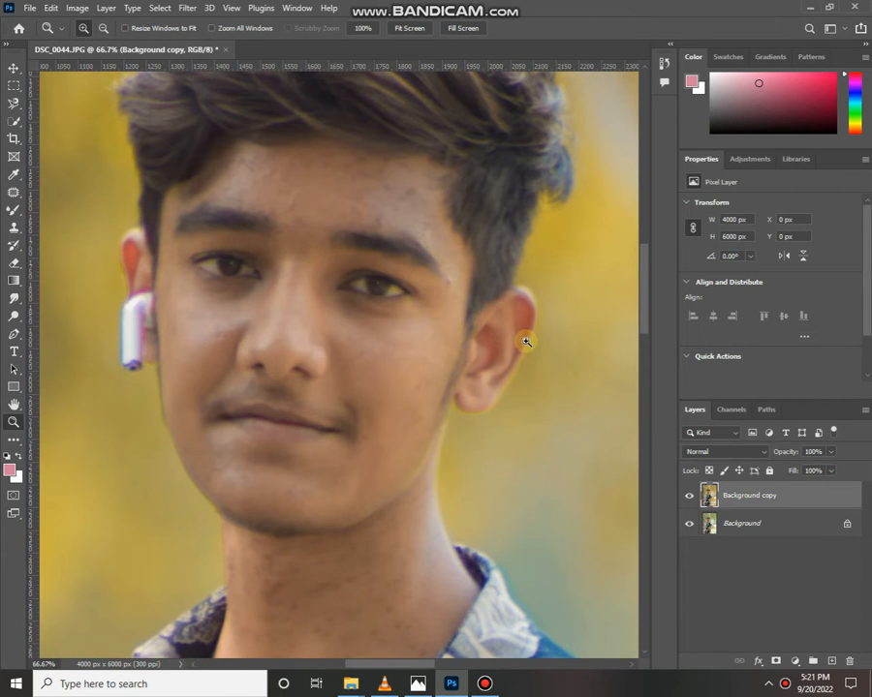
{"action": "left_click_drag", "start_coordinate": [798, 494], "coordinate": [831, 661]}
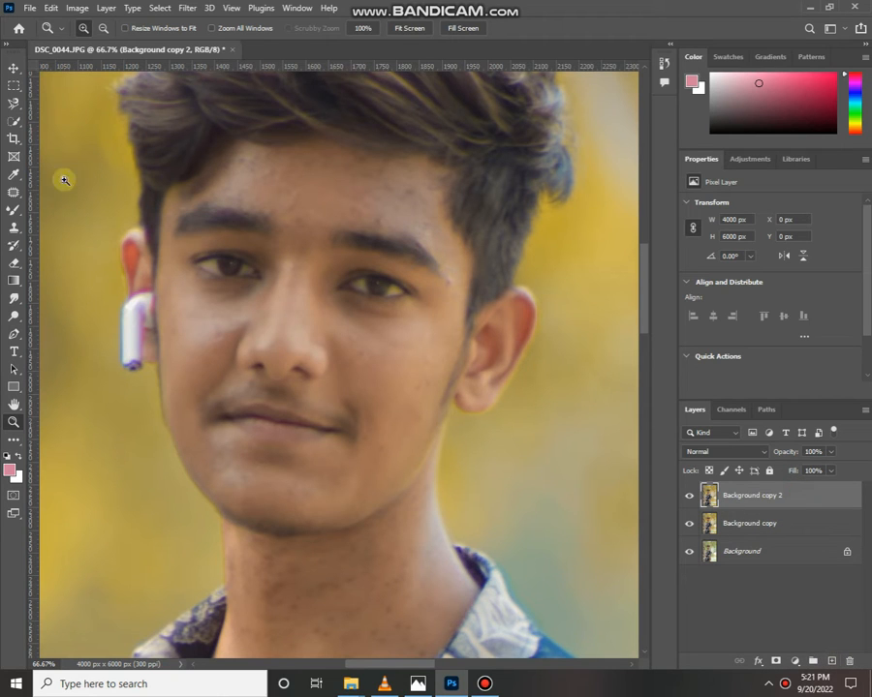
{"action": "left_click", "coordinate": [14, 209]}
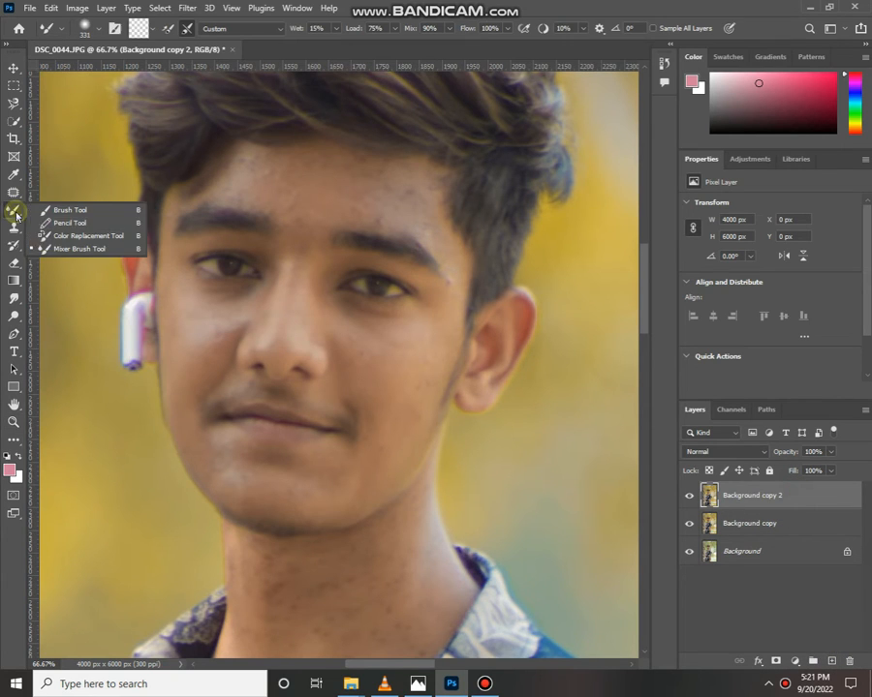
{"action": "left_click", "coordinate": [64, 248]}
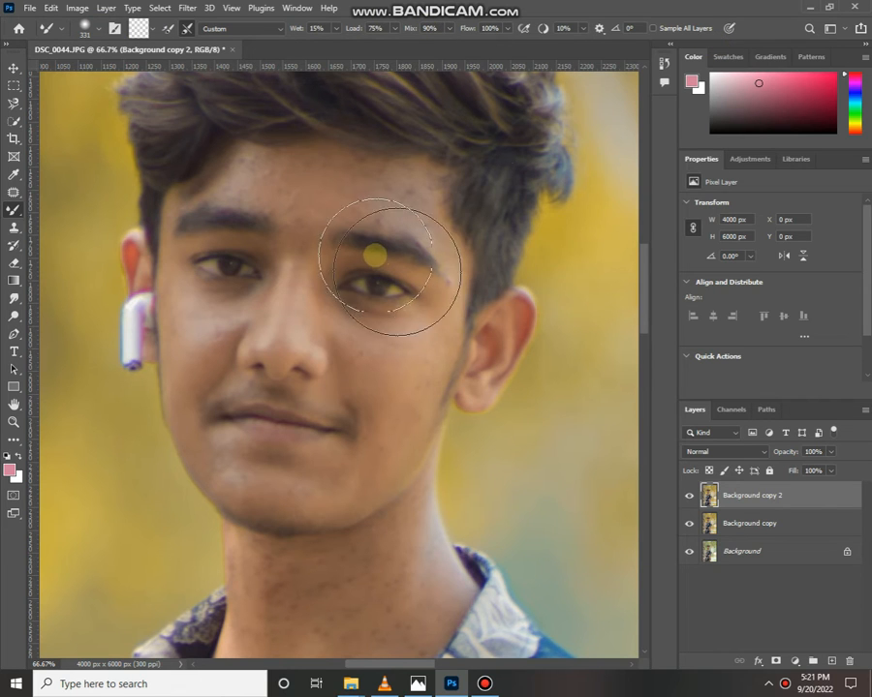
Smooth the skin on the forehead and the cheek beside the uncovered ear with the Mixer Brush
{"action": "scroll", "coordinate": [359, 234], "scroll_direction": "up", "scroll_amount": 3}
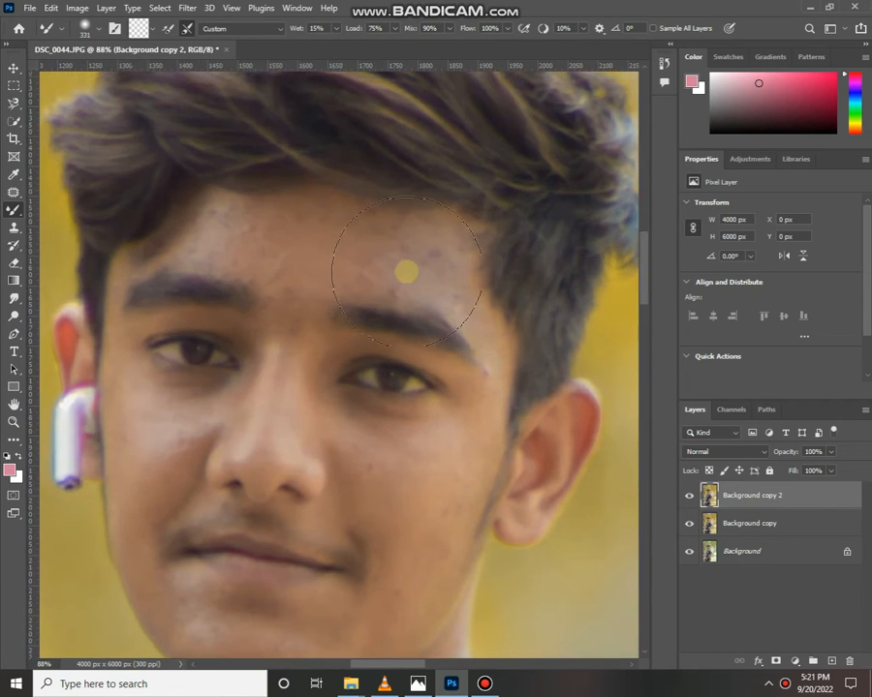
{"action": "mouse_move", "coordinate": [397, 266]}
{"action": "left_mouse_down"}
{"action": "mouse_move", "coordinate": [341, 257]}
{"action": "mouse_move", "coordinate": [415, 263]}
{"action": "mouse_move", "coordinate": [407, 258]}
{"action": "mouse_move", "coordinate": [434, 255]}
{"action": "mouse_move", "coordinate": [441, 263]}
{"action": "mouse_move", "coordinate": [451, 255]}
{"action": "mouse_move", "coordinate": [436, 237]}
{"action": "mouse_move", "coordinate": [407, 235]}
{"action": "mouse_move", "coordinate": [440, 259]}
{"action": "mouse_move", "coordinate": [400, 275]}
{"action": "mouse_move", "coordinate": [424, 281]}
{"action": "mouse_move", "coordinate": [379, 282]}
{"action": "mouse_move", "coordinate": [334, 261]}
{"action": "mouse_move", "coordinate": [412, 251]}
{"action": "mouse_move", "coordinate": [328, 222]}
{"action": "mouse_move", "coordinate": [373, 230]}
{"action": "mouse_move", "coordinate": [243, 236]}
{"action": "mouse_move", "coordinate": [314, 217]}
{"action": "mouse_move", "coordinate": [213, 234]}
{"action": "mouse_move", "coordinate": [202, 227]}
{"action": "mouse_move", "coordinate": [217, 220]}
{"action": "mouse_move", "coordinate": [207, 242]}
{"action": "mouse_move", "coordinate": [290, 280]}
{"action": "mouse_move", "coordinate": [276, 269]}
{"action": "mouse_move", "coordinate": [411, 253]}
{"action": "left_mouse_up"}
{"action": "left_click_drag", "start_coordinate": [479, 276], "coordinate": [412, 209]}
{"action": "left_click_drag", "start_coordinate": [412, 209], "coordinate": [401, 228]}
{"action": "mouse_move", "coordinate": [432, 308]}
{"action": "left_mouse_down"}
{"action": "mouse_move", "coordinate": [400, 203]}
{"action": "mouse_move", "coordinate": [395, 240]}
{"action": "mouse_move", "coordinate": [349, 223]}
{"action": "mouse_move", "coordinate": [358, 223]}
{"action": "mouse_move", "coordinate": [424, 321]}
{"action": "mouse_move", "coordinate": [424, 249]}
{"action": "mouse_move", "coordinate": [432, 315]}
{"action": "mouse_move", "coordinate": [351, 469]}
{"action": "mouse_move", "coordinate": [356, 366]}
{"action": "mouse_move", "coordinate": [304, 248]}
{"action": "left_mouse_up"}
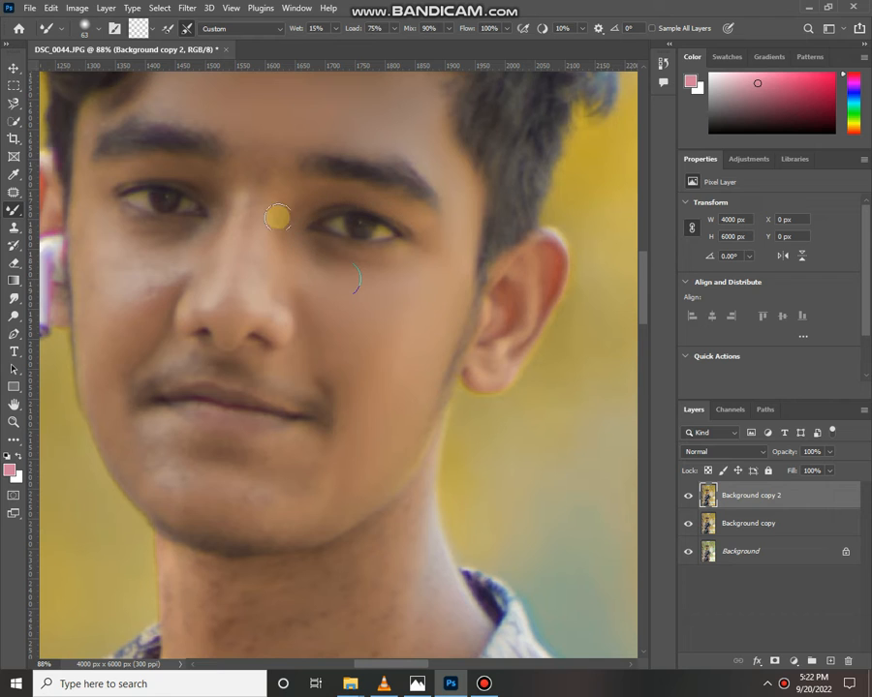
Smooth the nose and the cheek on the earbud side with a smaller Mixer Brush
{"action": "left_click_drag", "start_coordinate": [239, 229], "coordinate": [240, 244]}
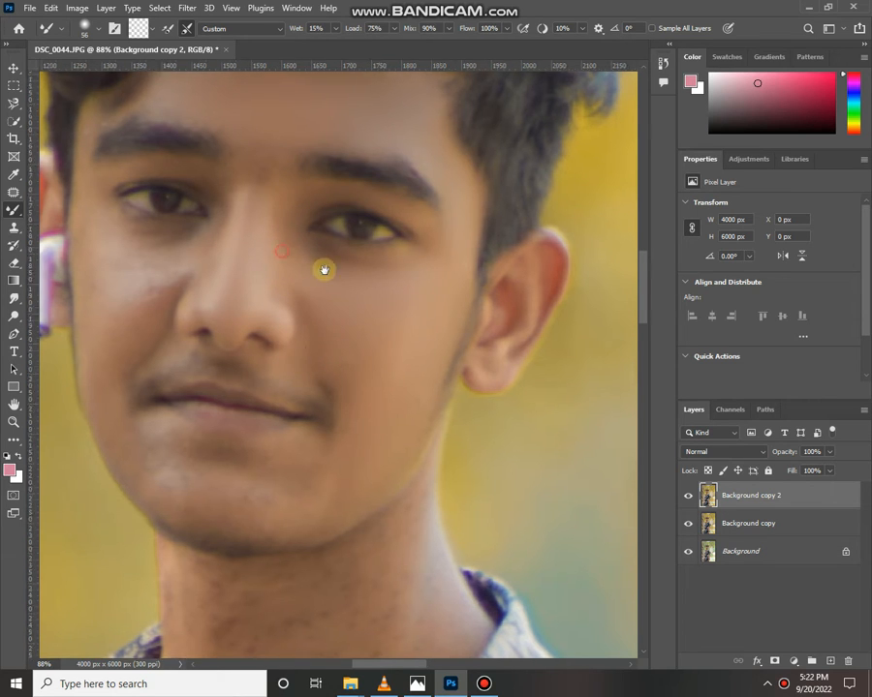
{"action": "left_click_drag", "start_coordinate": [324, 269], "coordinate": [420, 305]}
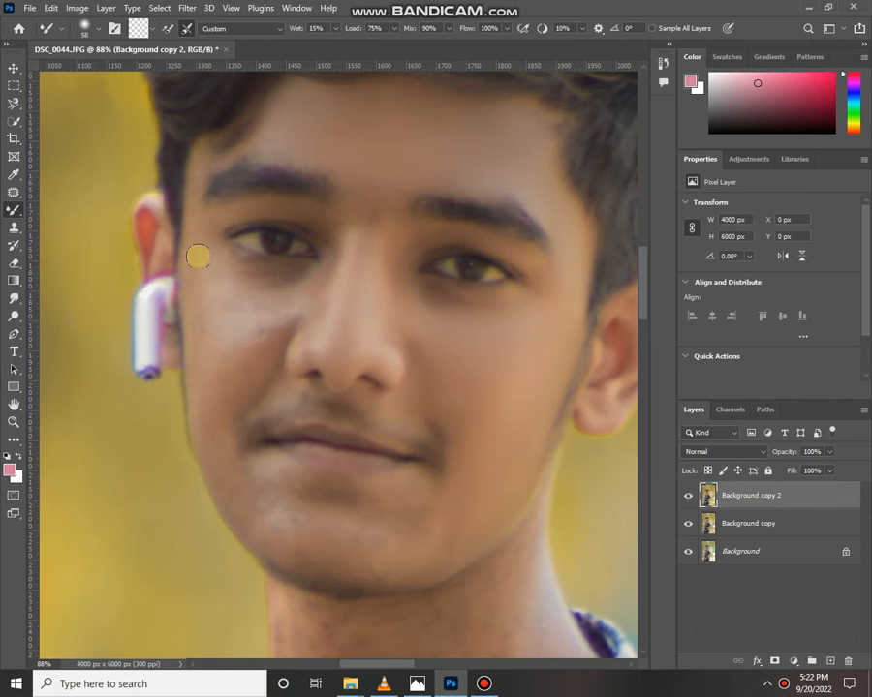
{"action": "left_click_drag", "start_coordinate": [223, 260], "coordinate": [232, 260]}
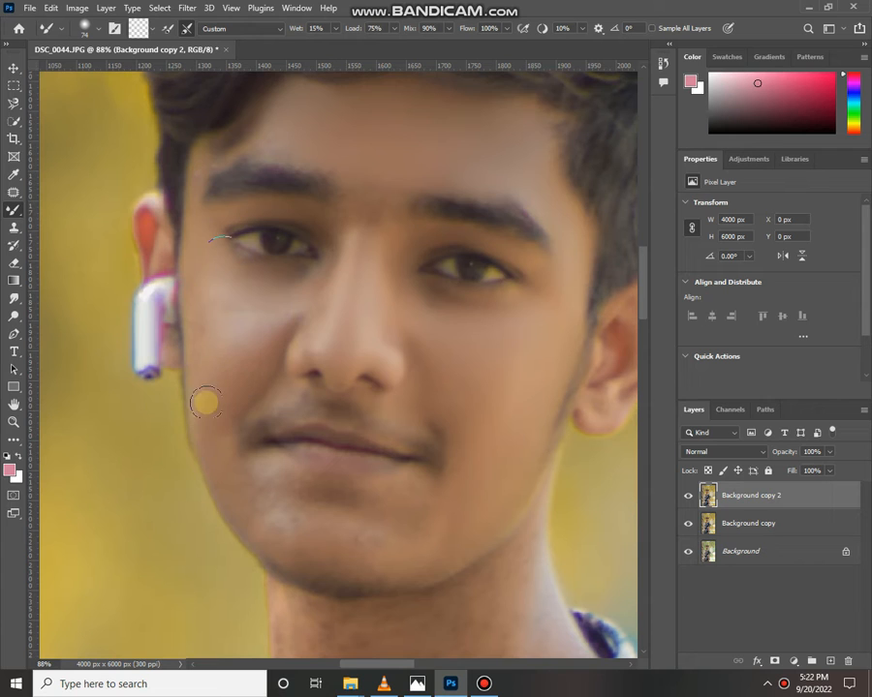
{"action": "mouse_move", "coordinate": [207, 298]}
{"action": "left_mouse_down"}
{"action": "mouse_move", "coordinate": [243, 340]}
{"action": "mouse_move", "coordinate": [276, 296]}
{"action": "mouse_move", "coordinate": [310, 288]}
{"action": "mouse_move", "coordinate": [301, 351]}
{"action": "left_mouse_up"}
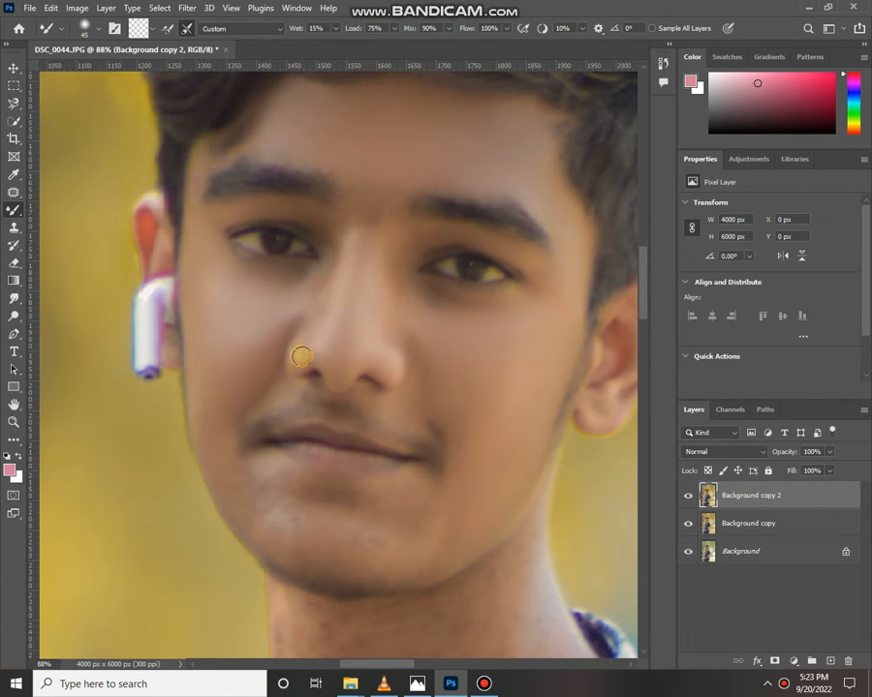
Smooth the skin around the mouth and chin with the Mixer Brush
{"action": "scroll", "coordinate": [258, 255], "scroll_direction": "down", "scroll_amount": 5}
{"action": "scroll", "coordinate": [259, 255], "scroll_direction": "right", "scroll_amount": 2}
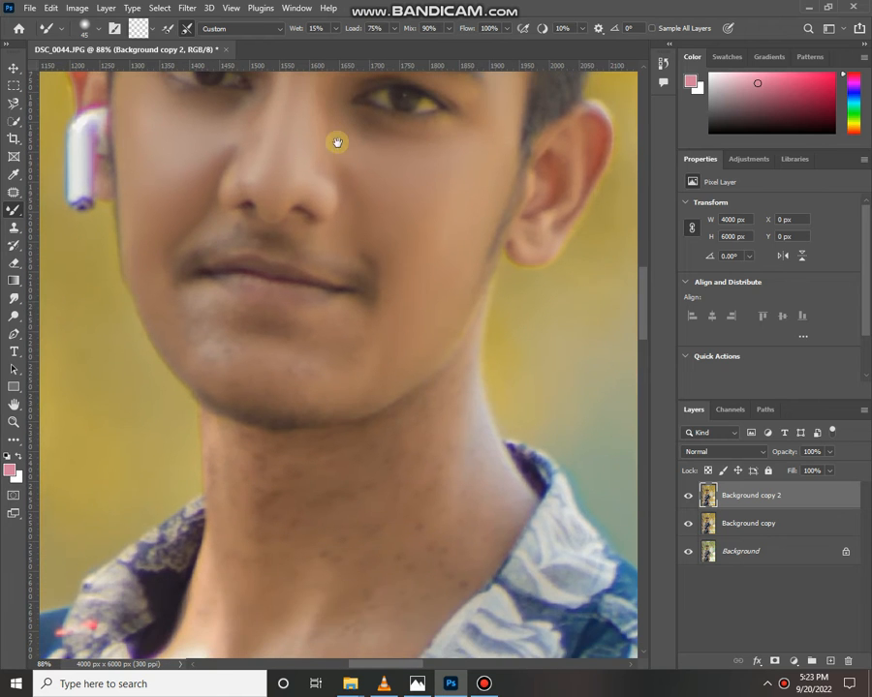
{"action": "left_click_drag", "start_coordinate": [214, 265], "coordinate": [170, 317]}
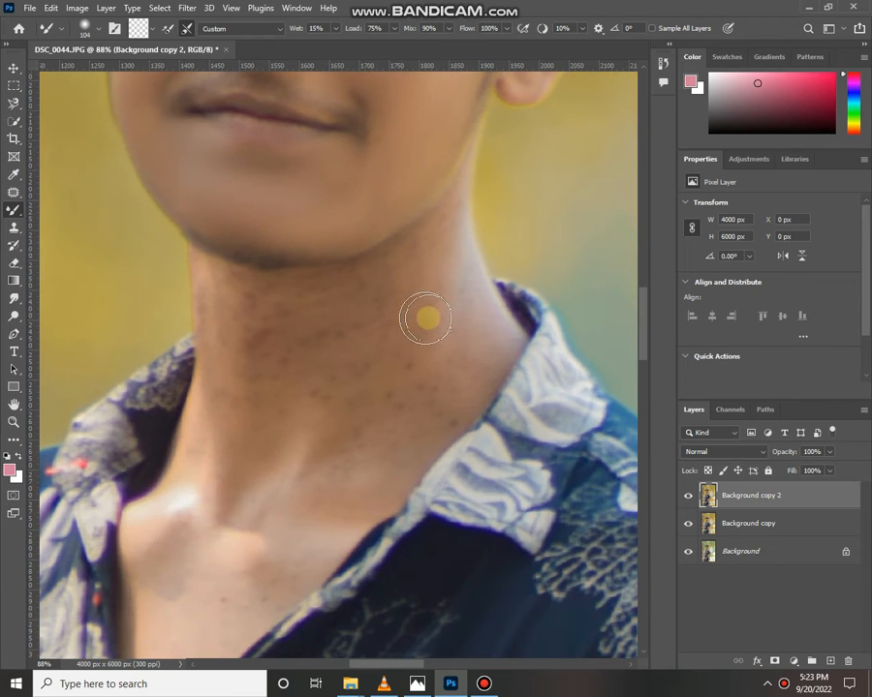
Blend away the blemishes on the neck and smooth the skin inside the open collar
{"action": "scroll", "coordinate": [427, 314], "scroll_direction": "down", "scroll_amount": 3}
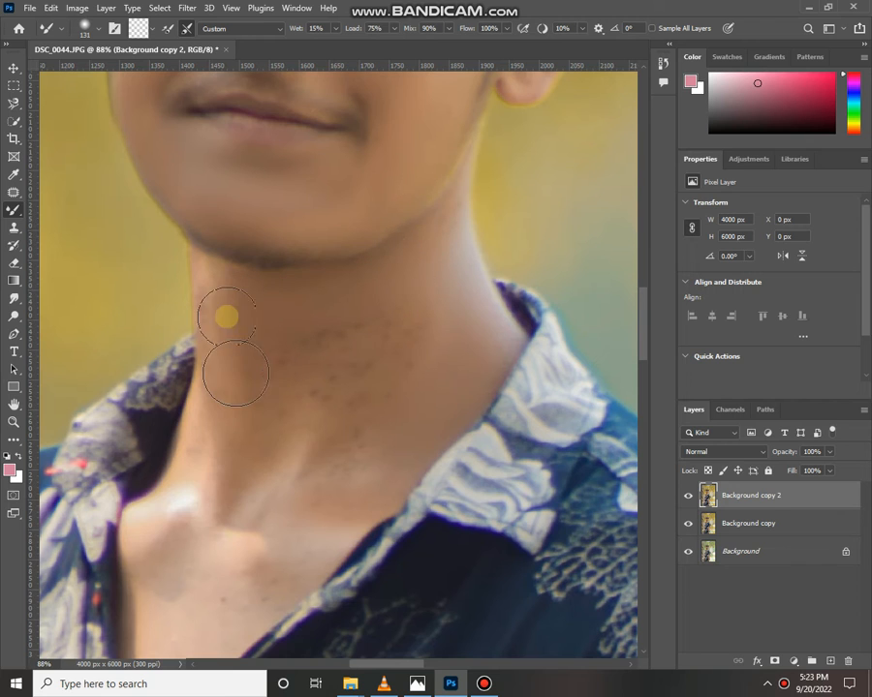
{"action": "mouse_move", "coordinate": [290, 310]}
{"action": "left_mouse_down"}
{"action": "mouse_move", "coordinate": [399, 312]}
{"action": "mouse_move", "coordinate": [357, 389]}
{"action": "mouse_move", "coordinate": [267, 332]}
{"action": "mouse_move", "coordinate": [358, 322]}
{"action": "mouse_move", "coordinate": [315, 295]}
{"action": "mouse_move", "coordinate": [389, 242]}
{"action": "mouse_move", "coordinate": [414, 264]}
{"action": "left_mouse_up"}
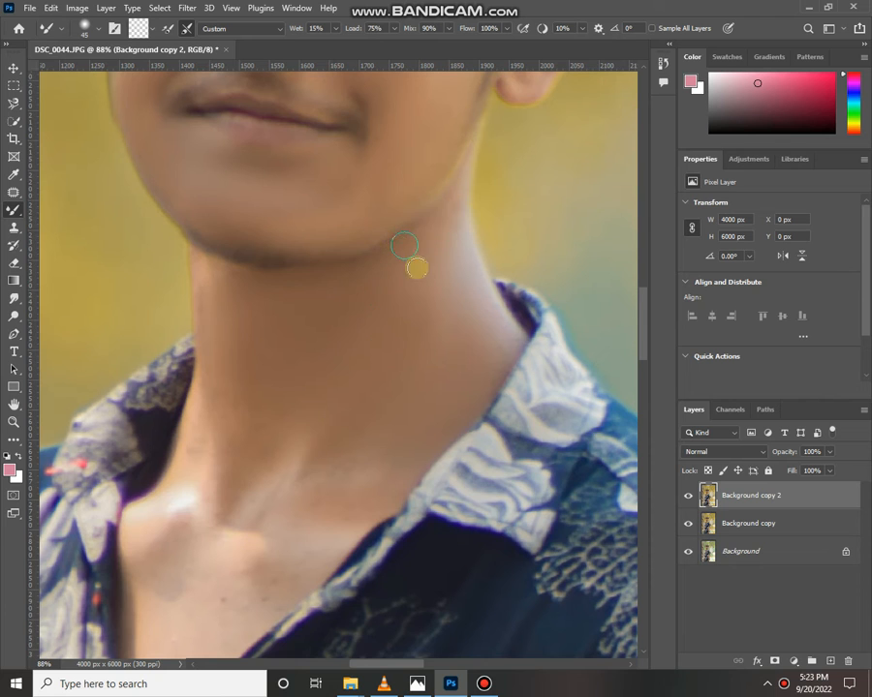
{"action": "scroll", "coordinate": [288, 285], "scroll_direction": "down", "scroll_amount": 4}
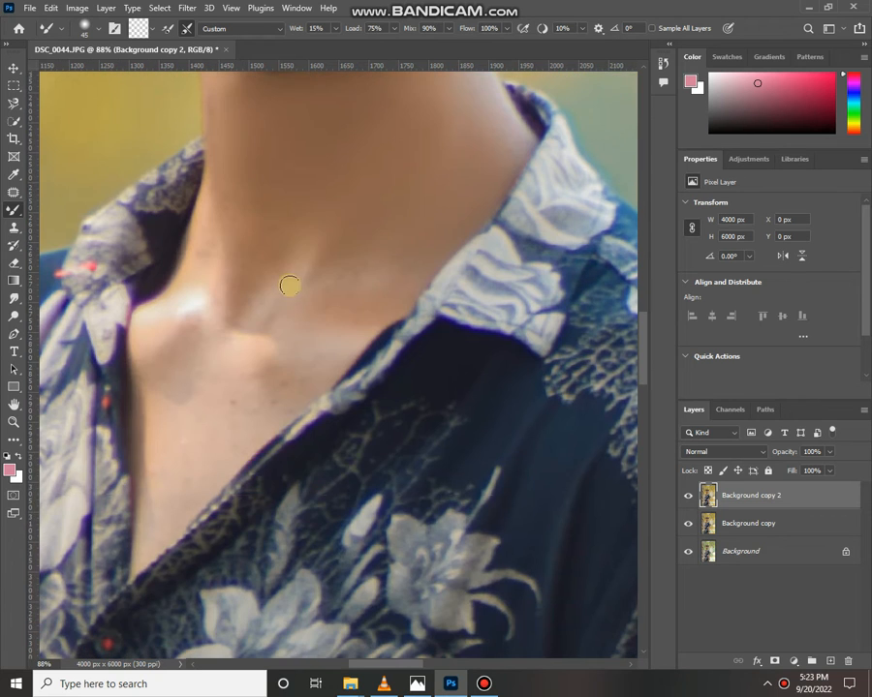
{"action": "mouse_move", "coordinate": [289, 285]}
{"action": "left_mouse_down"}
{"action": "mouse_move", "coordinate": [298, 366]}
{"action": "mouse_move", "coordinate": [396, 255]}
{"action": "mouse_move", "coordinate": [262, 326]}
{"action": "mouse_move", "coordinate": [240, 300]}
{"action": "mouse_move", "coordinate": [219, 308]}
{"action": "mouse_move", "coordinate": [224, 219]}
{"action": "mouse_move", "coordinate": [244, 178]}
{"action": "mouse_move", "coordinate": [287, 194]}
{"action": "mouse_move", "coordinate": [174, 327]}
{"action": "mouse_move", "coordinate": [184, 346]}
{"action": "mouse_move", "coordinate": [172, 411]}
{"action": "mouse_move", "coordinate": [174, 380]}
{"action": "mouse_move", "coordinate": [180, 412]}
{"action": "mouse_move", "coordinate": [204, 444]}
{"action": "mouse_move", "coordinate": [247, 395]}
{"action": "mouse_move", "coordinate": [291, 371]}
{"action": "mouse_move", "coordinate": [281, 375]}
{"action": "mouse_move", "coordinate": [230, 311]}
{"action": "left_mouse_up"}
Smooth the skin on both arms with the Mixer Brush and return to the whole photo
{"action": "scroll", "coordinate": [364, 253], "scroll_direction": "down", "scroll_amount": 3, "text": "alt"}
{"action": "mouse_move", "coordinate": [364, 252]}
{"action": "left_mouse_down"}
{"action": "mouse_move", "coordinate": [410, 364]}
{"action": "mouse_move", "coordinate": [449, 306]}
{"action": "left_mouse_up"}
{"action": "scroll", "coordinate": [411, 364], "scroll_direction": "down", "scroll_amount": 4, "text": "alt"}
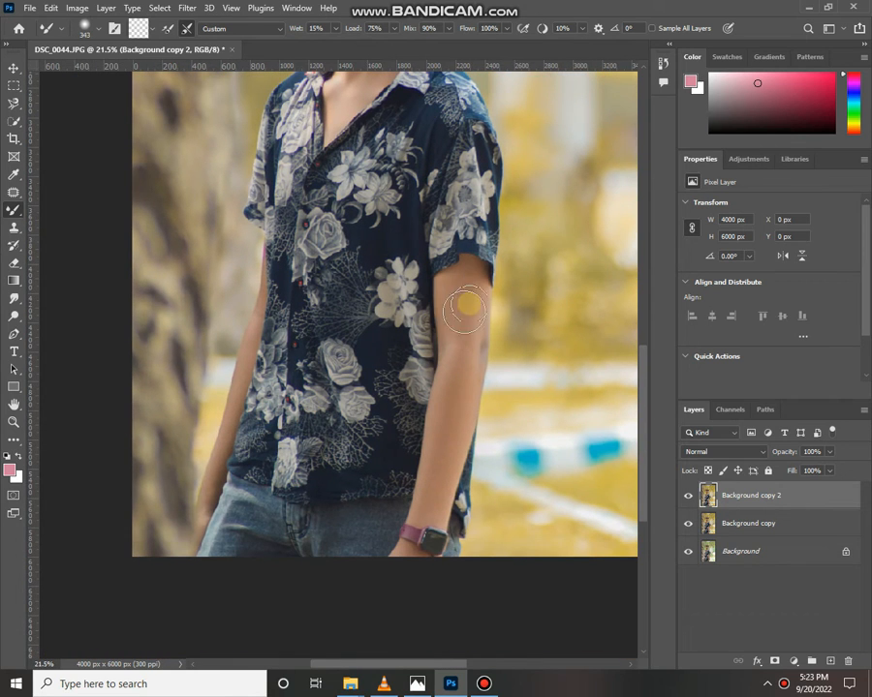
{"action": "scroll", "coordinate": [455, 368], "scroll_direction": "down", "scroll_amount": 2}
{"action": "mouse_move", "coordinate": [457, 336]}
{"action": "left_mouse_down"}
{"action": "mouse_move", "coordinate": [451, 319]}
{"action": "mouse_move", "coordinate": [443, 322]}
{"action": "mouse_move", "coordinate": [476, 382]}
{"action": "left_mouse_up"}
{"action": "left_click_drag", "start_coordinate": [319, 316], "coordinate": [304, 308]}
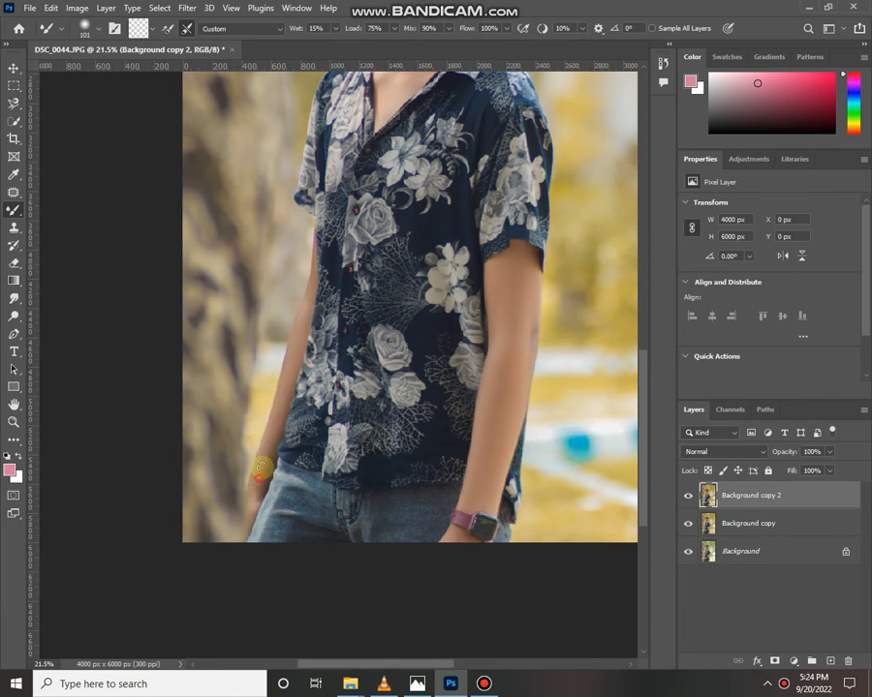
{"action": "key", "text": "z"}
{"action": "key", "text": "ctrl+0"}
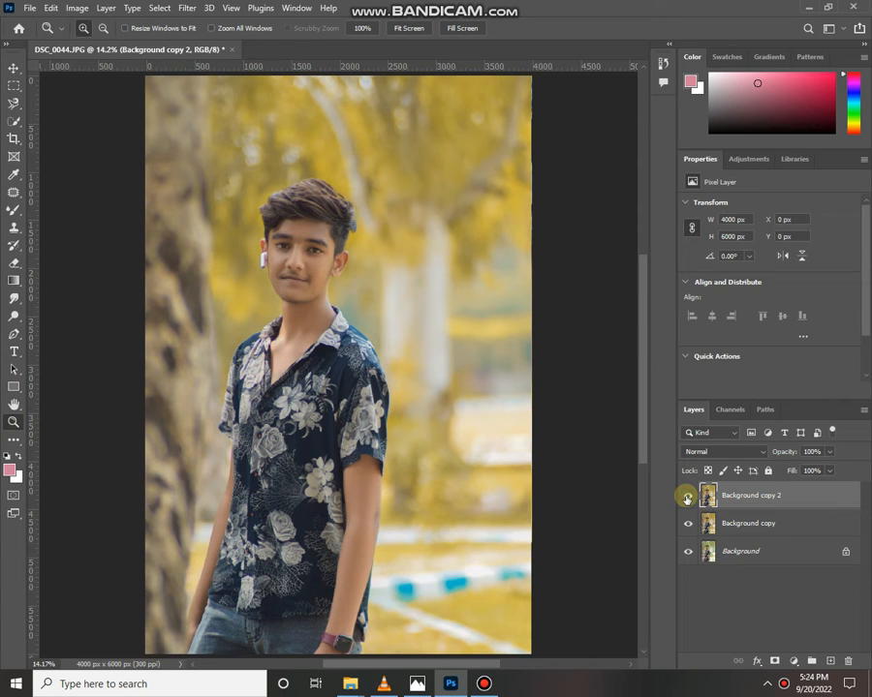
Merge the Background copy and Background copy 2 layers and duplicate the merged layer
{"action": "left_click", "coordinate": [755, 522], "text": "shift"}
{"action": "right_click", "coordinate": [752, 521]}
{"action": "left_click", "coordinate": [712, 497]}
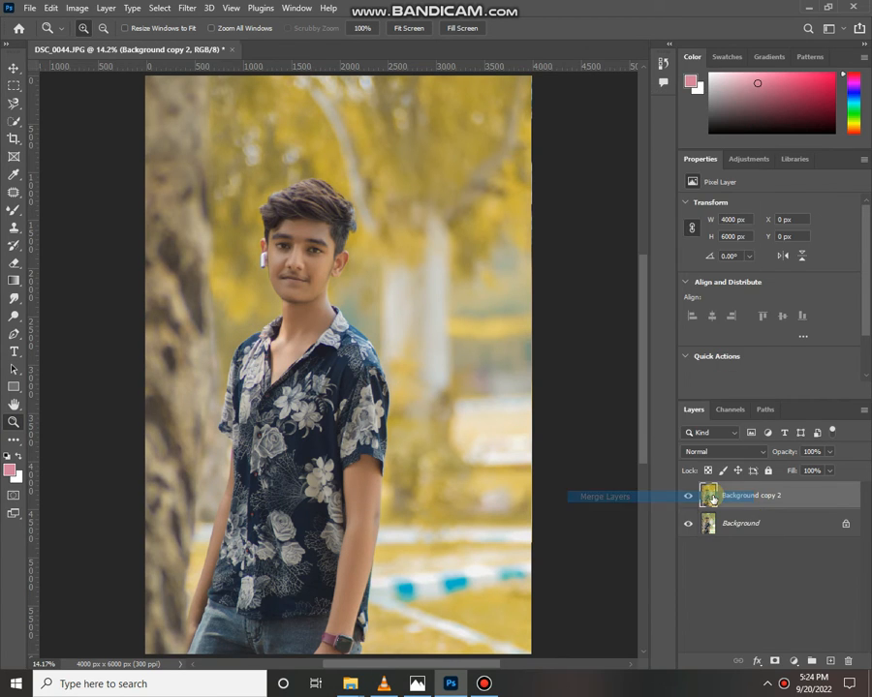
{"action": "left_click_drag", "start_coordinate": [743, 491], "coordinate": [830, 662]}
In Camera Raw's Color Mixer, set saturation of Yellows to +34, Aquas -100, Blues +44, Magentas +16 and Oranges -7, and Oranges luminance to +23
{"action": "left_click", "coordinate": [177, 5]}
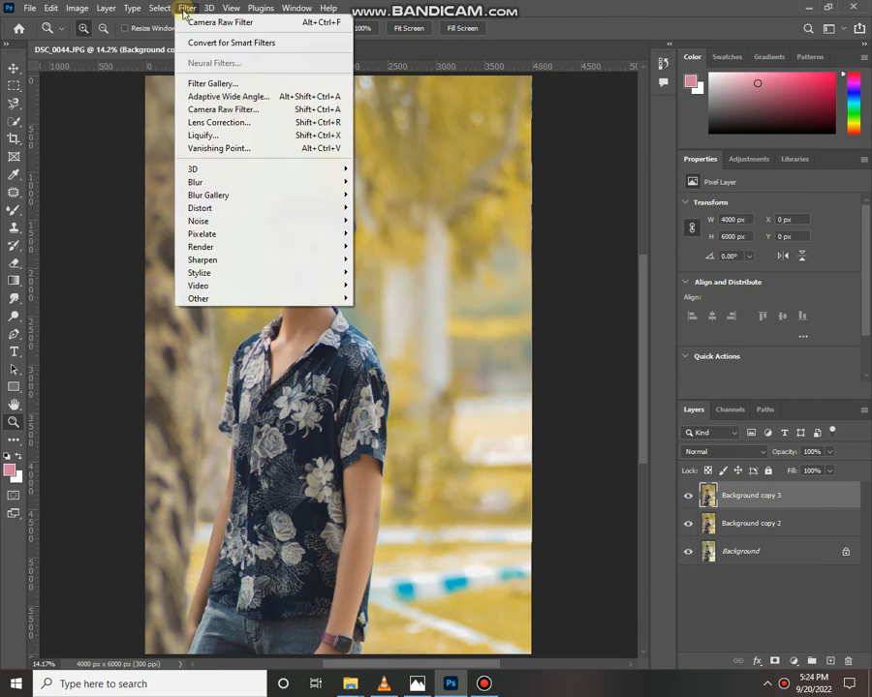
{"action": "left_click", "coordinate": [241, 110]}
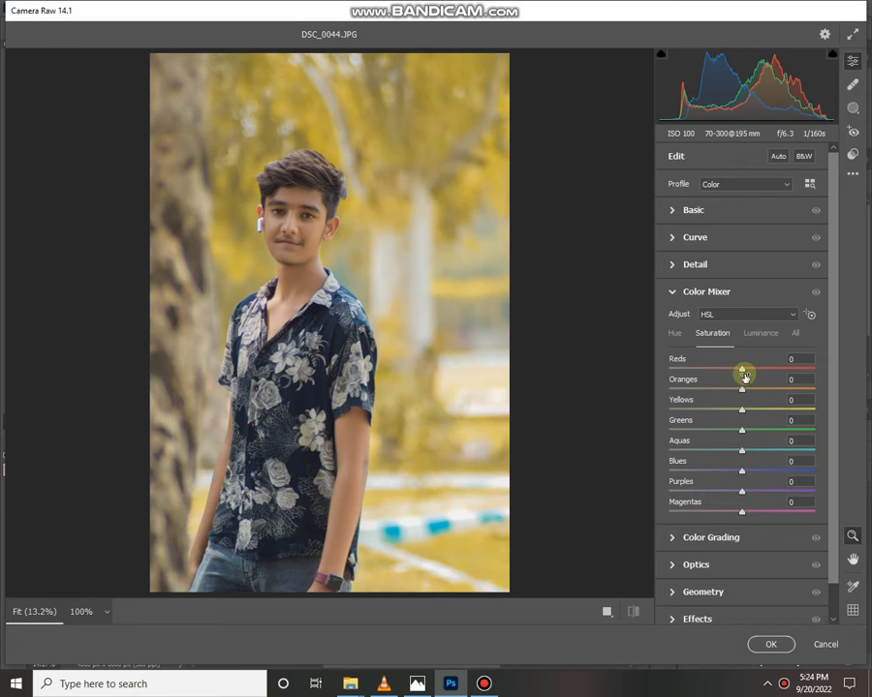
{"action": "left_click_drag", "start_coordinate": [744, 412], "coordinate": [765, 404]}
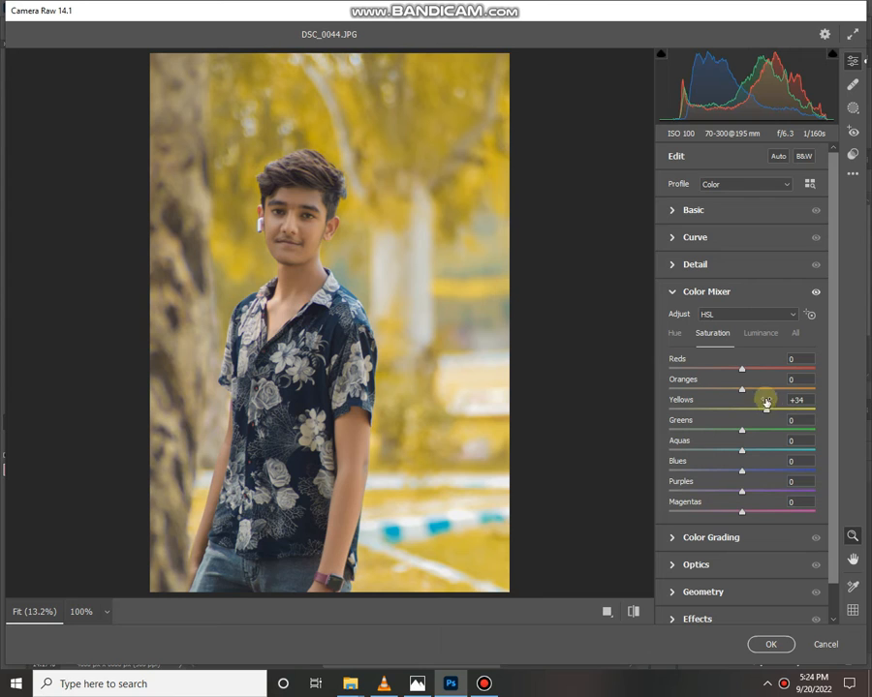
{"action": "left_click_drag", "start_coordinate": [742, 451], "coordinate": [569, 447]}
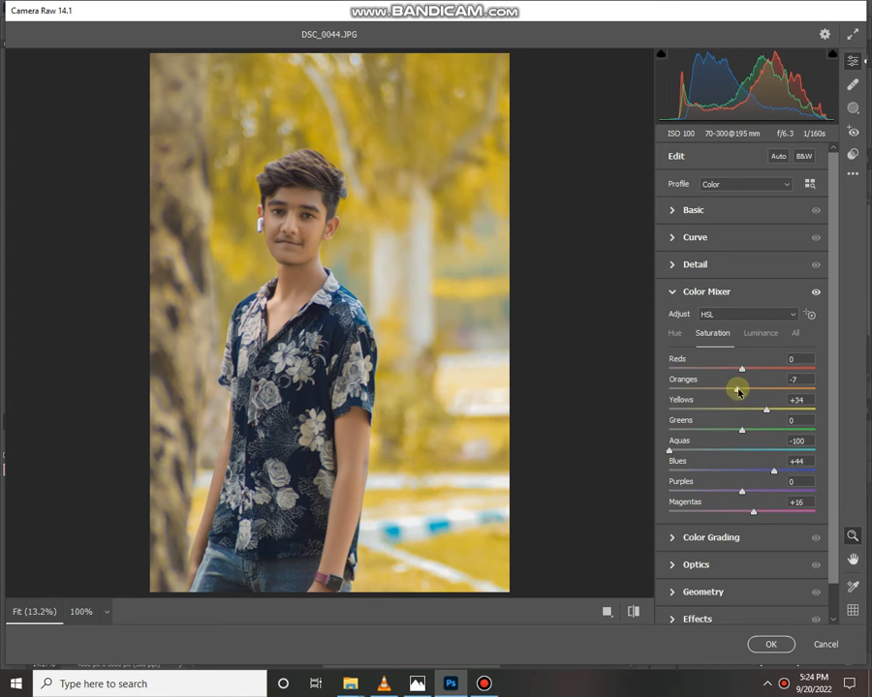
{"action": "left_click", "coordinate": [760, 332]}
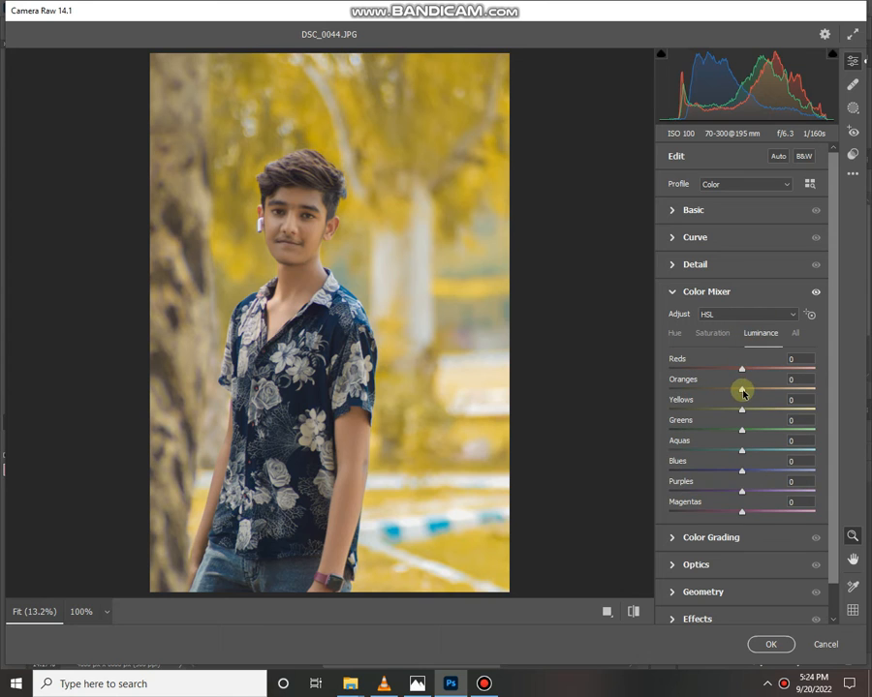
{"action": "left_click_drag", "start_coordinate": [743, 391], "coordinate": [758, 391]}
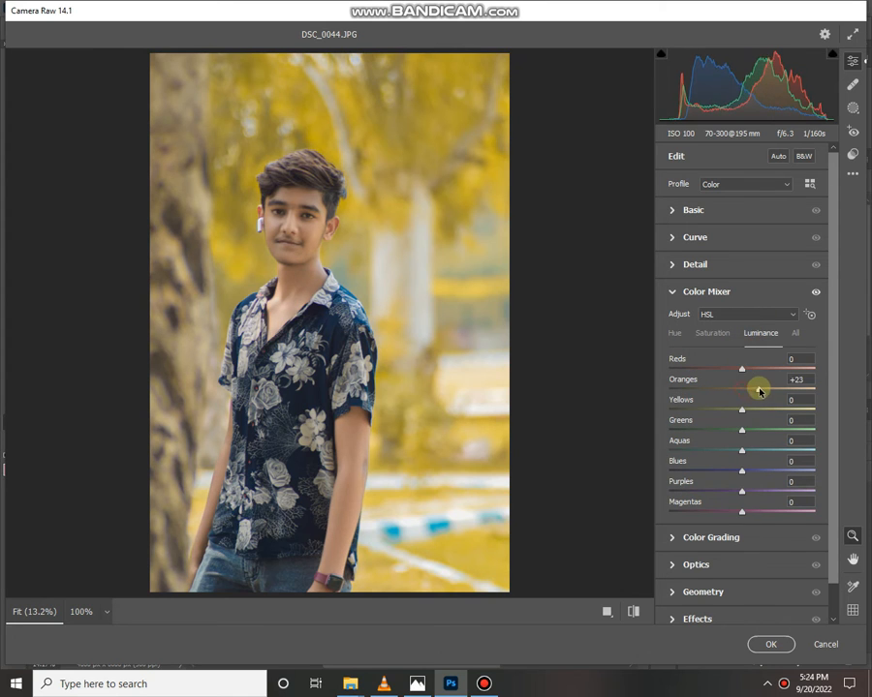
Try a Reds saturation of +100 and check its effect on the face up close
{"action": "left_click", "coordinate": [714, 332]}
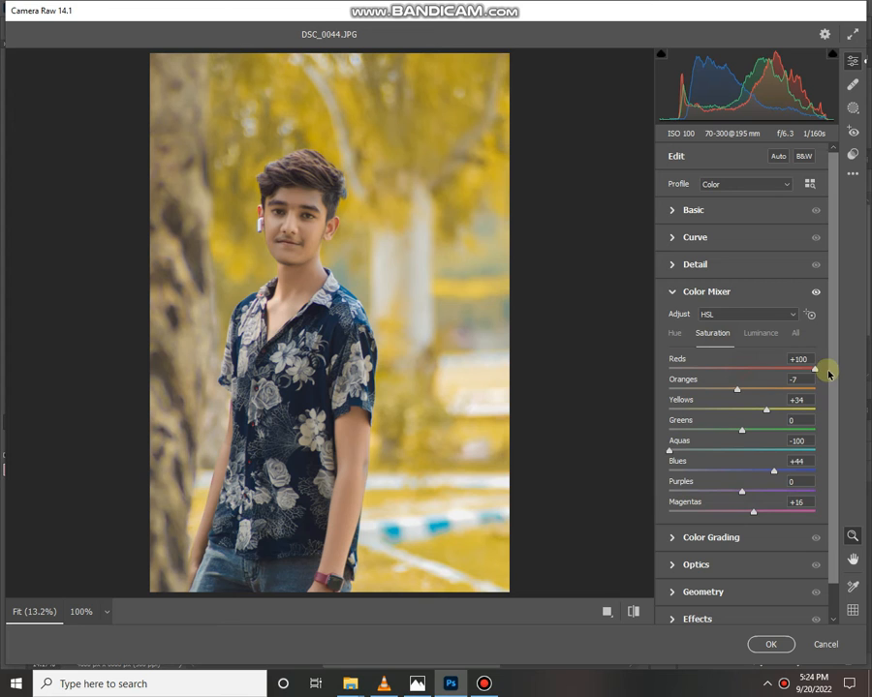
{"action": "left_click", "coordinate": [282, 233]}
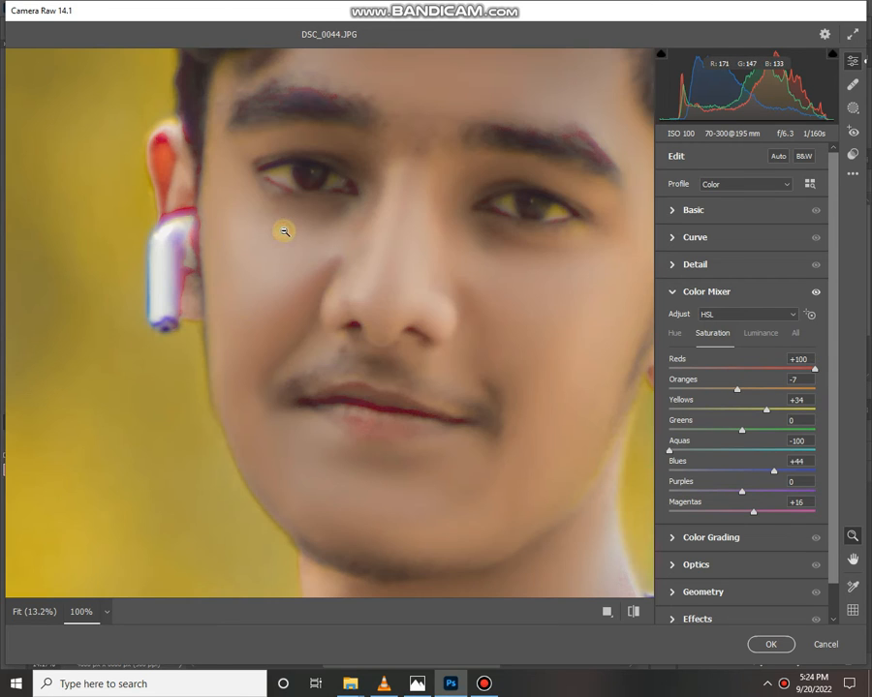
{"action": "left_click", "coordinate": [369, 352]}
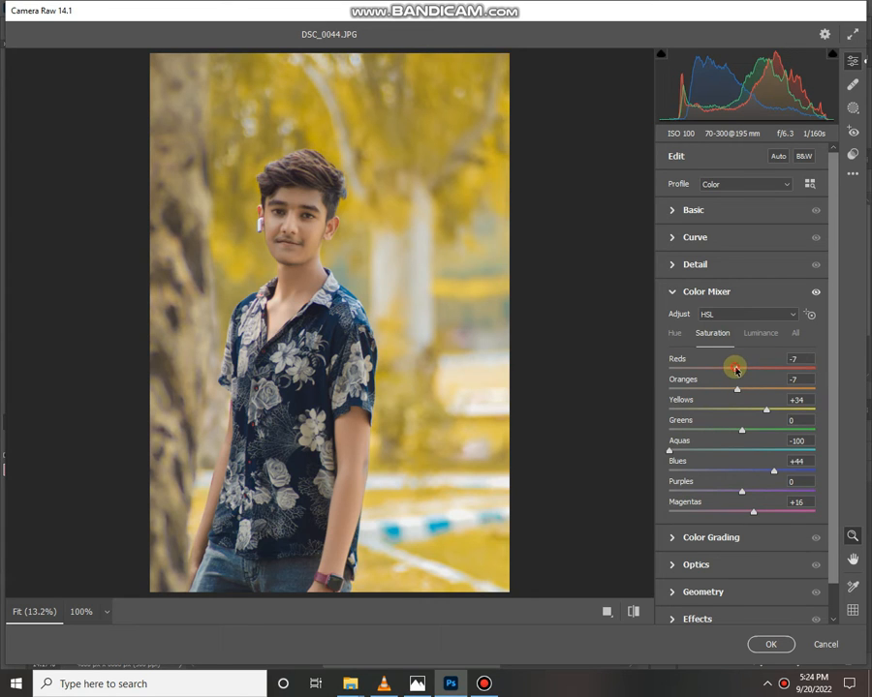
Try shifting the Greens hue to -100 in the Color Mixer
{"action": "left_click", "coordinate": [678, 334]}
{"action": "left_click_drag", "start_coordinate": [742, 432], "coordinate": [592, 431]}
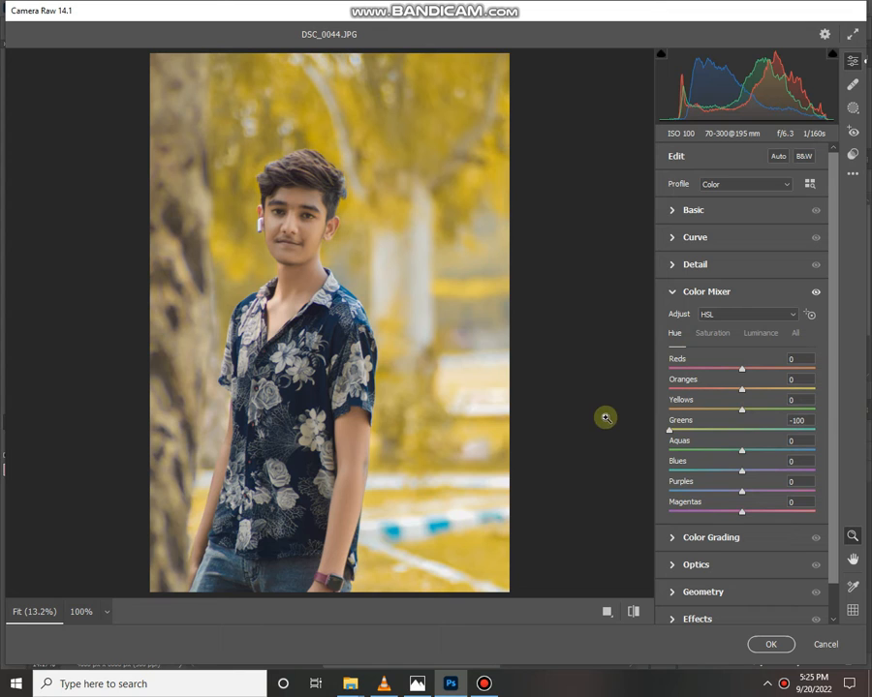
{"action": "left_click_drag", "start_coordinate": [671, 430], "coordinate": [732, 429]}
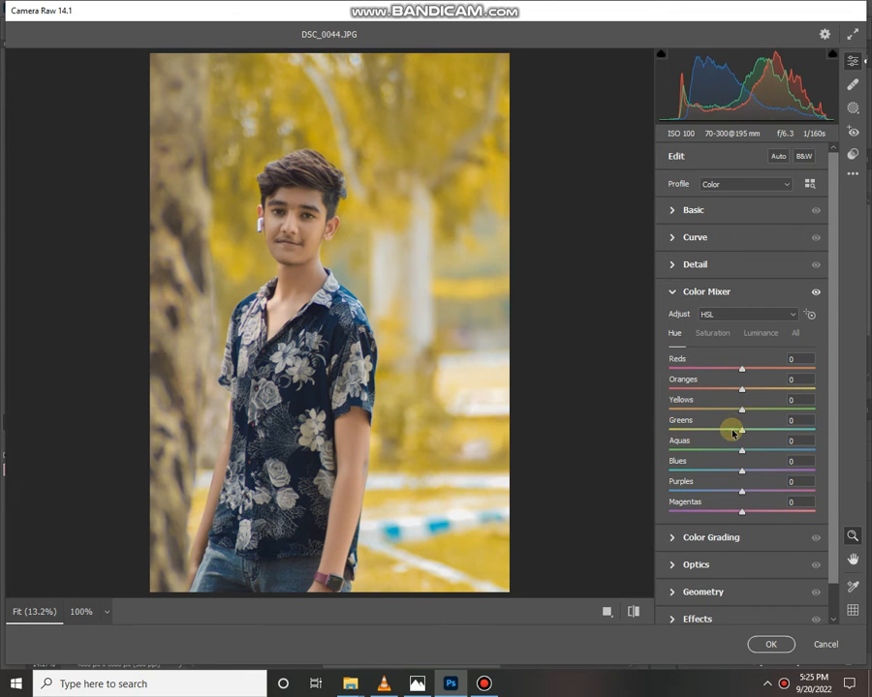
{"action": "left_click", "coordinate": [713, 333]}
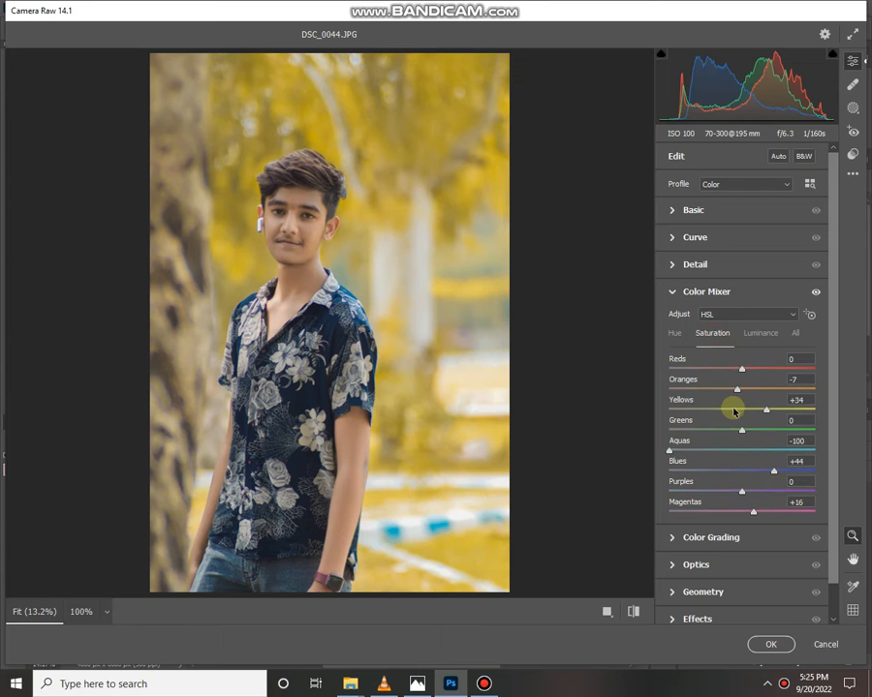
Tint the highlights blue in Color Grading with hue 232 and saturation 56
{"action": "left_click", "coordinate": [712, 297]}
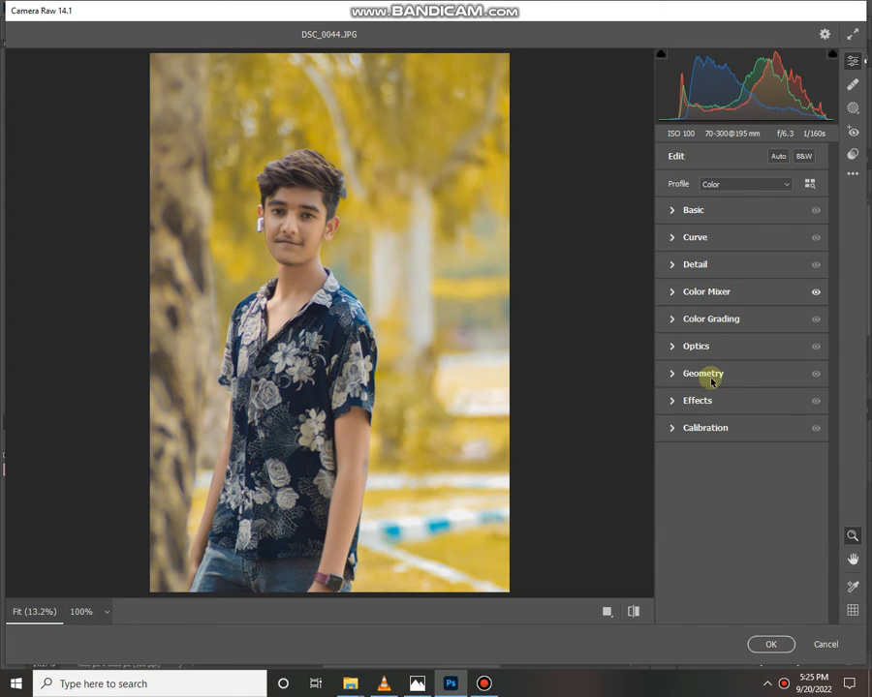
{"action": "left_click", "coordinate": [708, 323]}
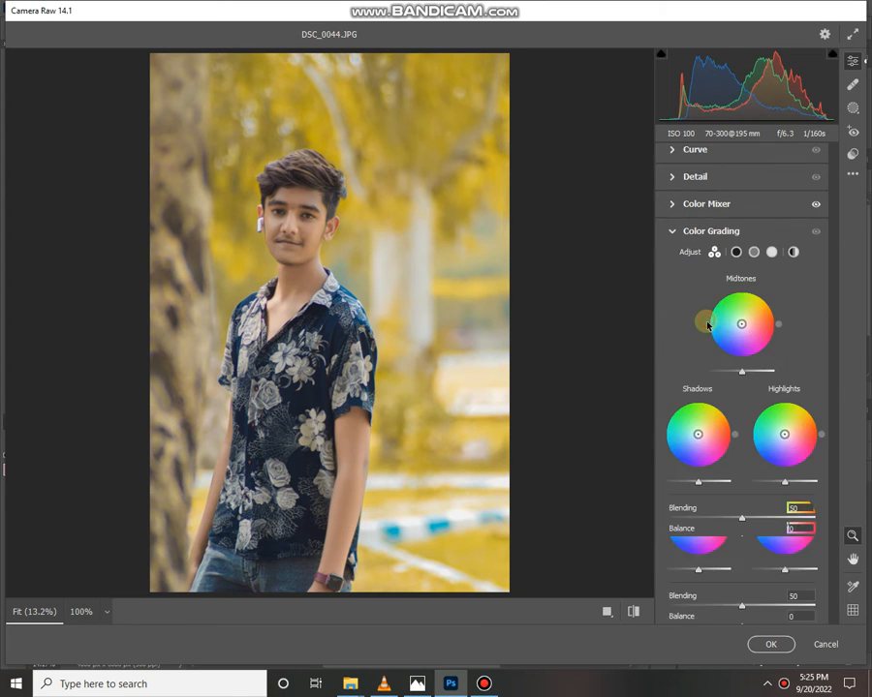
{"action": "left_click", "coordinate": [735, 254]}
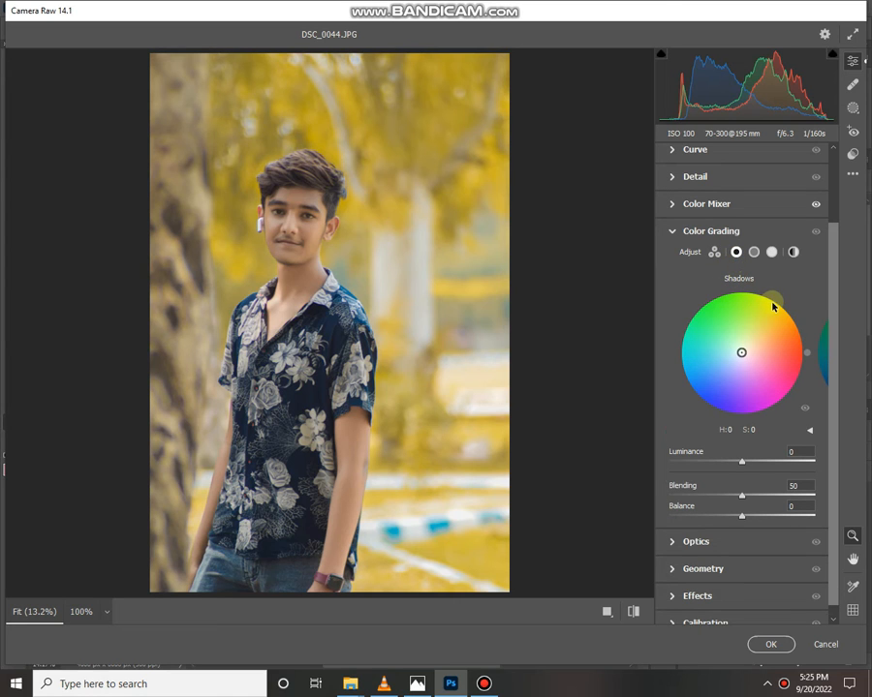
{"action": "left_click", "coordinate": [771, 252]}
{"action": "left_click", "coordinate": [774, 307]}
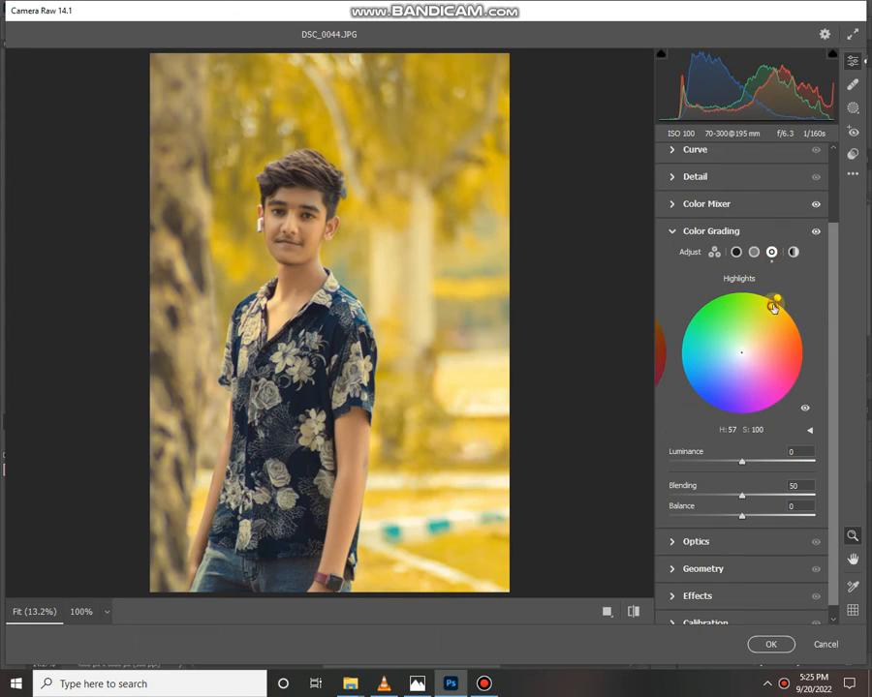
{"action": "left_click_drag", "start_coordinate": [774, 307], "coordinate": [719, 382]}
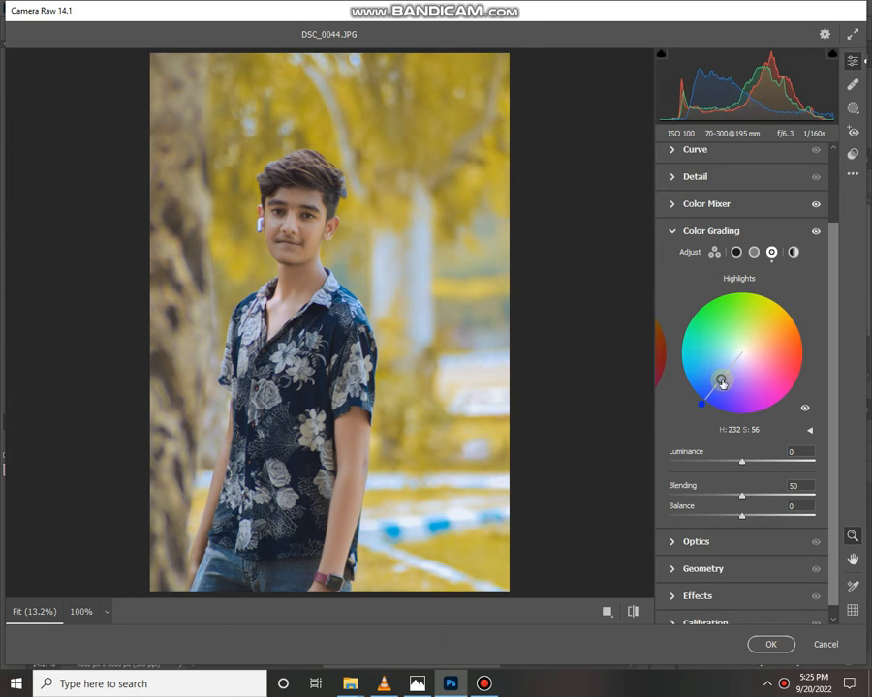
{"action": "left_click", "coordinate": [722, 231]}
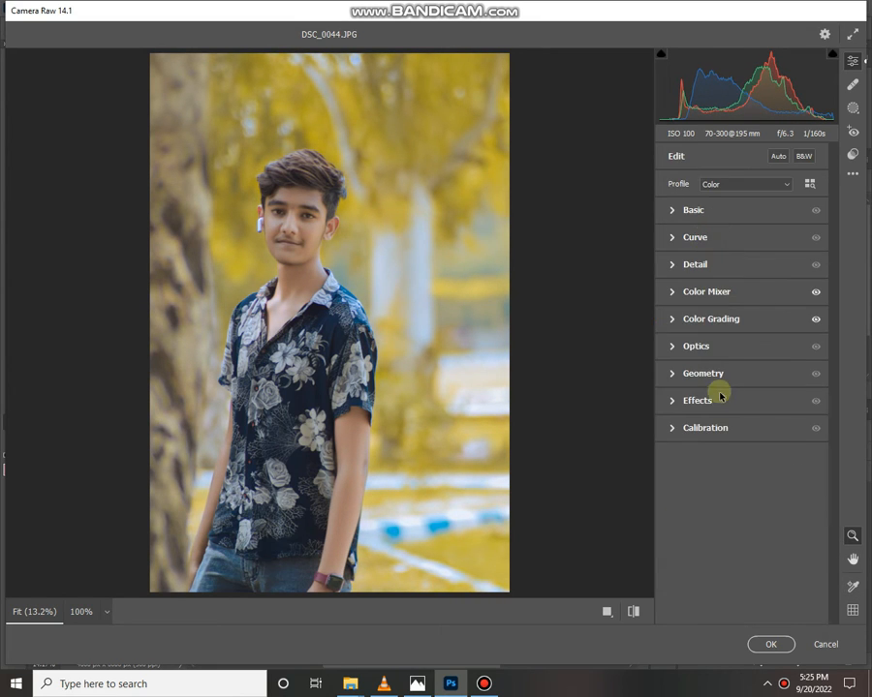
Set the Blue Primary saturation to +67 in Calibration and the vignetting to +35, and apply the Camera Raw filter
{"action": "left_click", "coordinate": [722, 427]}
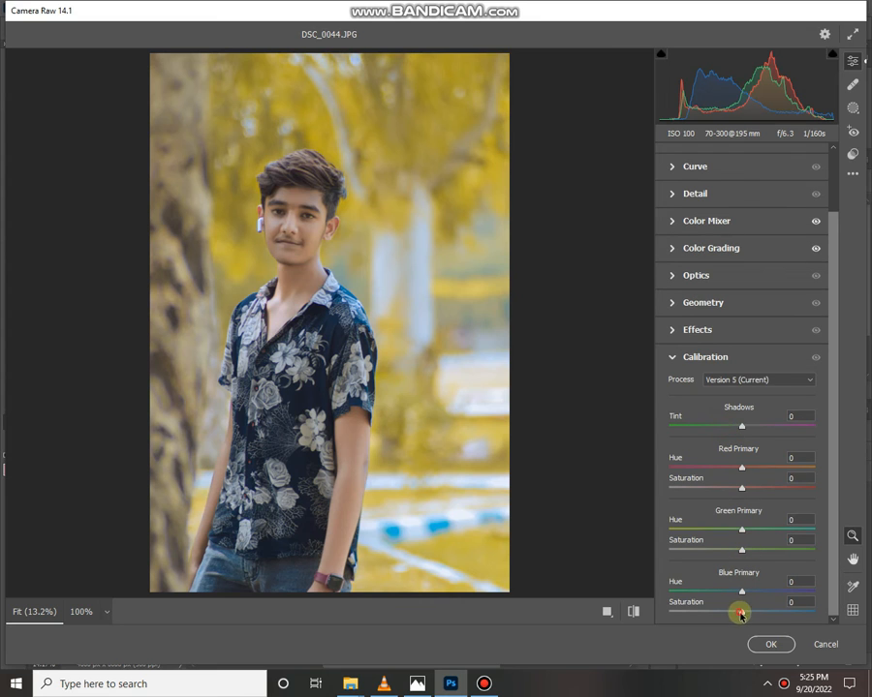
{"action": "left_click_drag", "start_coordinate": [741, 613], "coordinate": [789, 609]}
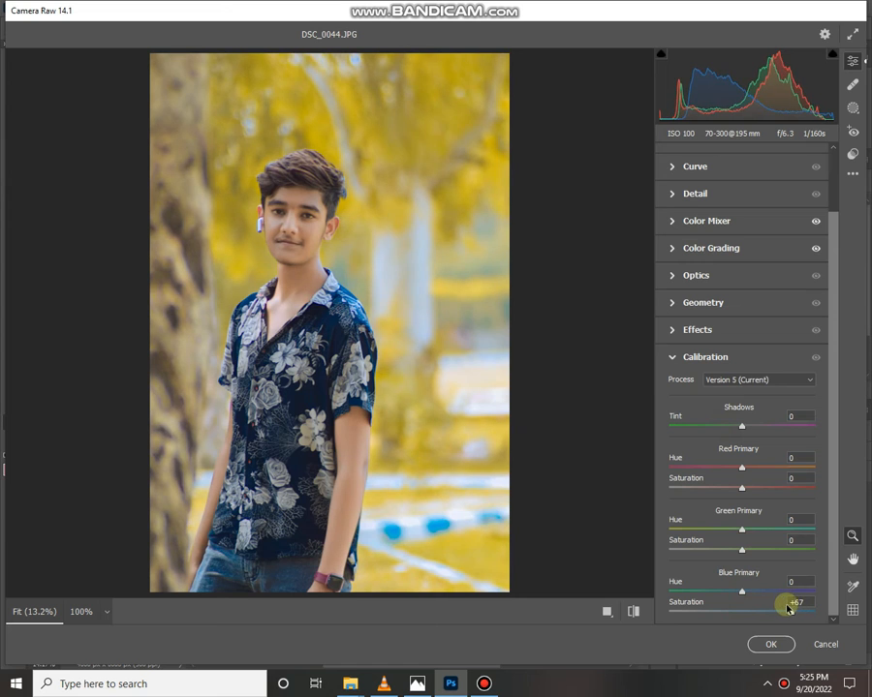
{"action": "left_click", "coordinate": [720, 330]}
{"action": "left_click_drag", "start_coordinate": [742, 462], "coordinate": [767, 464]}
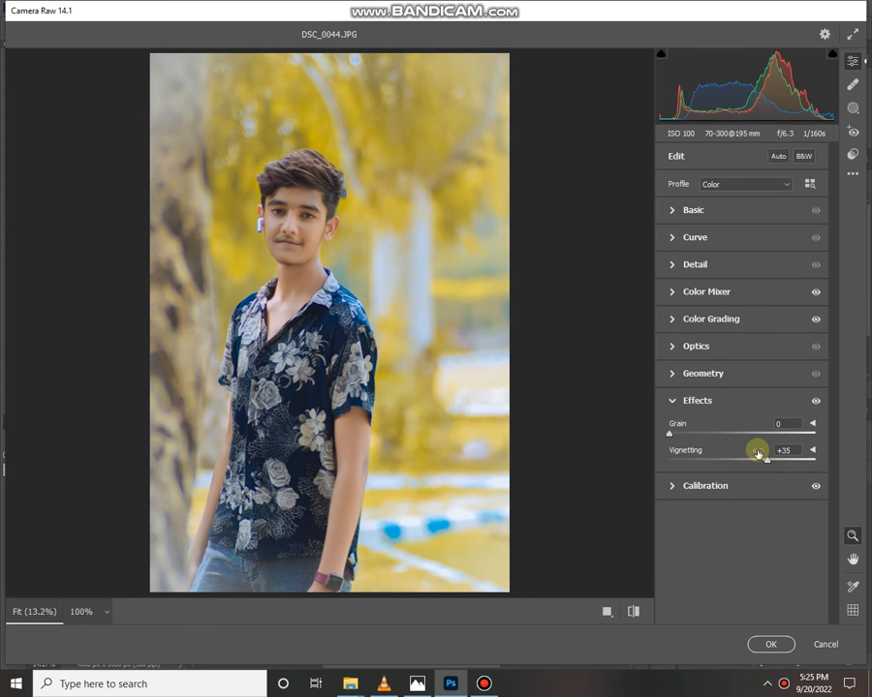
{"action": "left_click", "coordinate": [772, 641]}
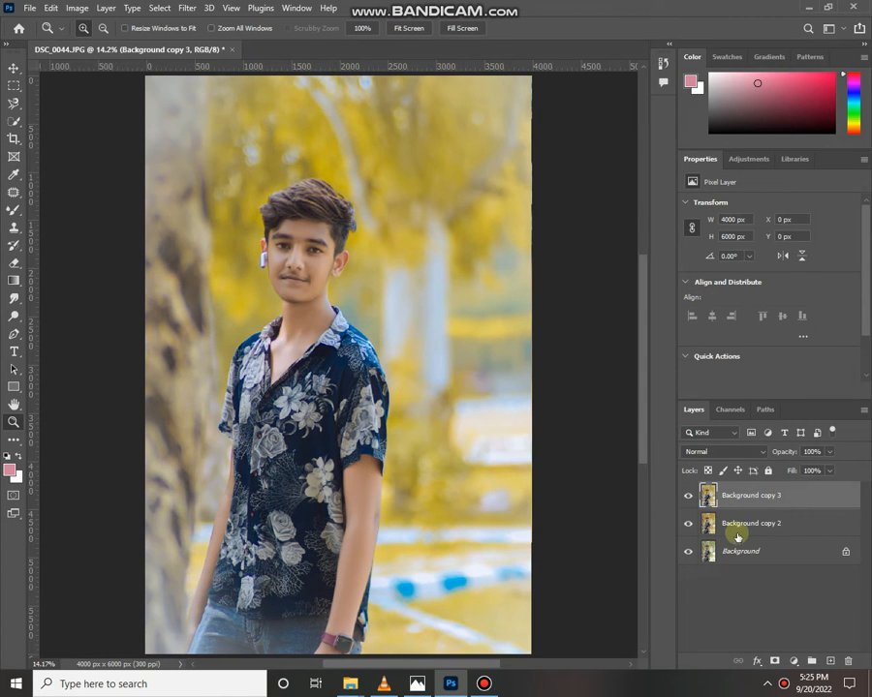
Duplicate the graded layer and add a Selective Color adjustment layer above it
{"action": "left_click_drag", "start_coordinate": [784, 495], "coordinate": [830, 661]}
{"action": "left_click", "coordinate": [793, 661]}
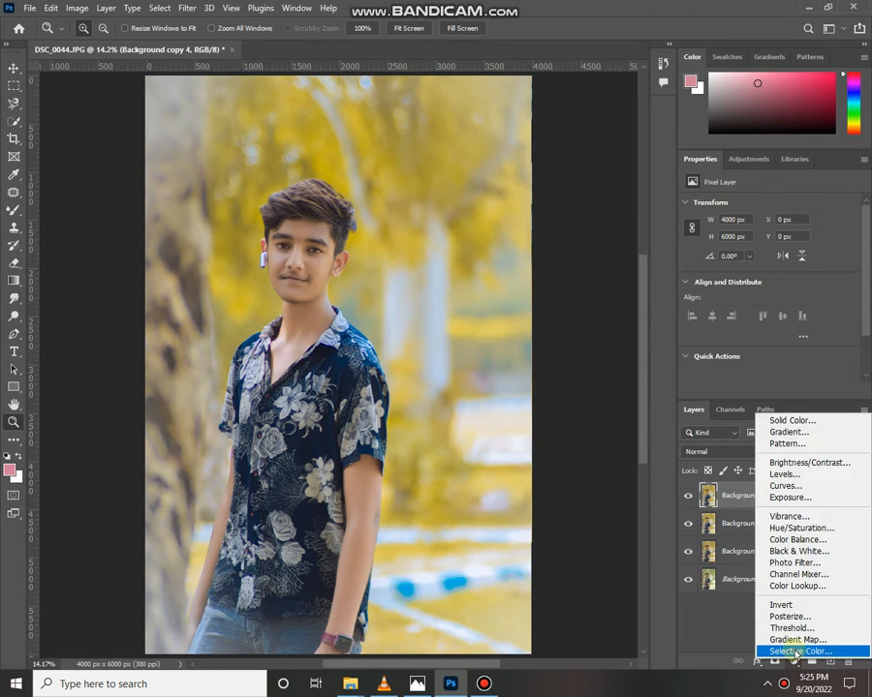
{"action": "left_click", "coordinate": [794, 645]}
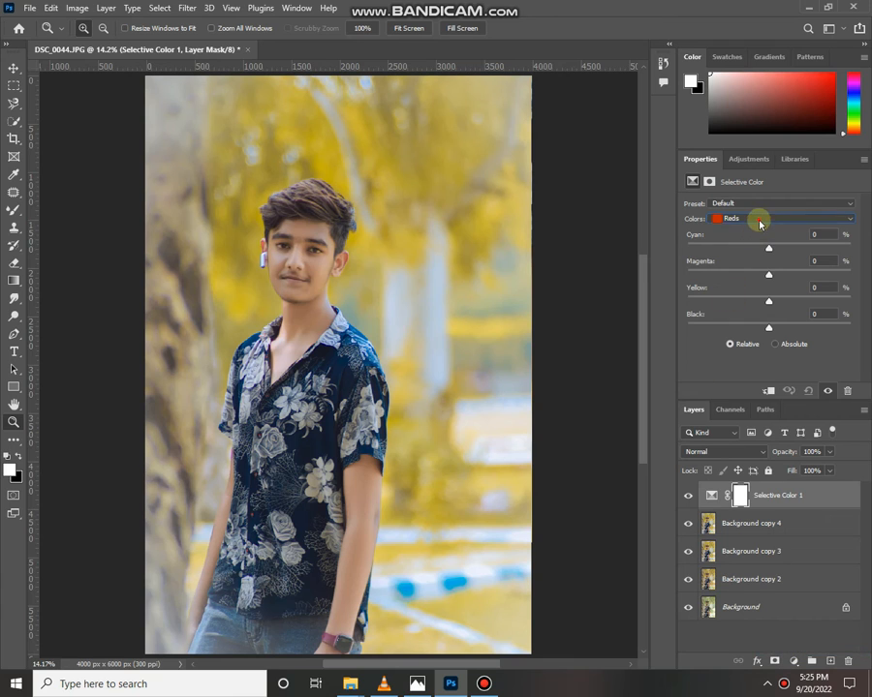
Adjust the Yellows in Selective Color to cyan -46%, magenta +13%, yellow +17% and black +8%
{"action": "left_click", "coordinate": [760, 224]}
{"action": "left_click", "coordinate": [766, 242]}
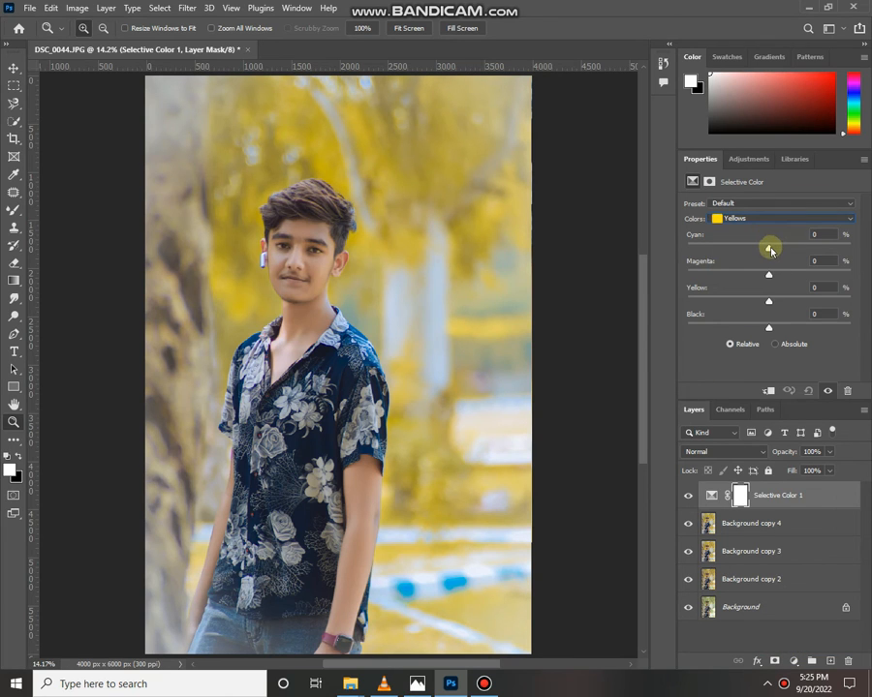
{"action": "left_click_drag", "start_coordinate": [770, 250], "coordinate": [776, 331]}
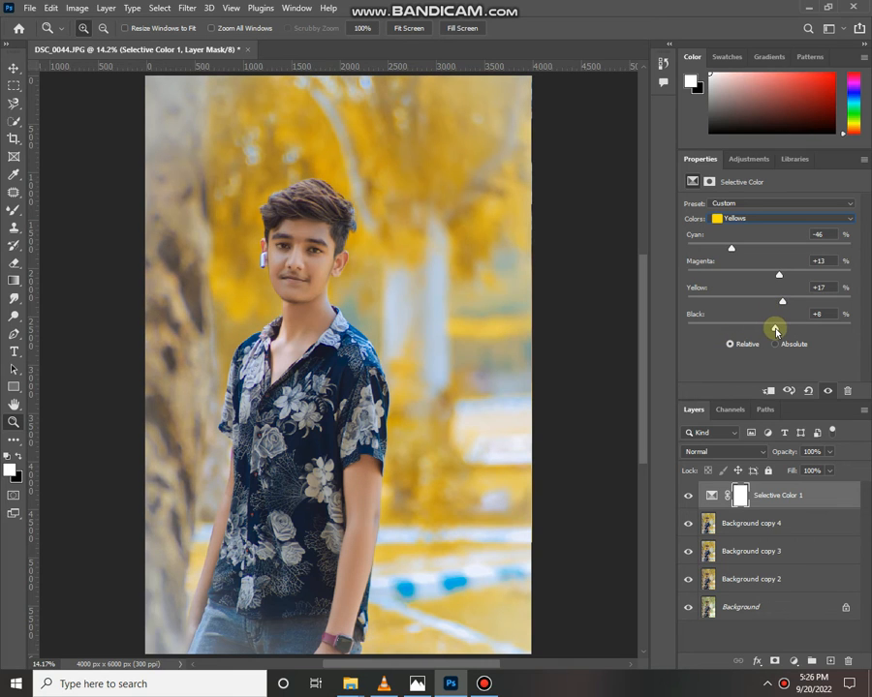
Adjust the Whites in Selective Color to cyan +97%, magenta -7%, yellow +48% and black -6%
{"action": "left_click", "coordinate": [765, 220]}
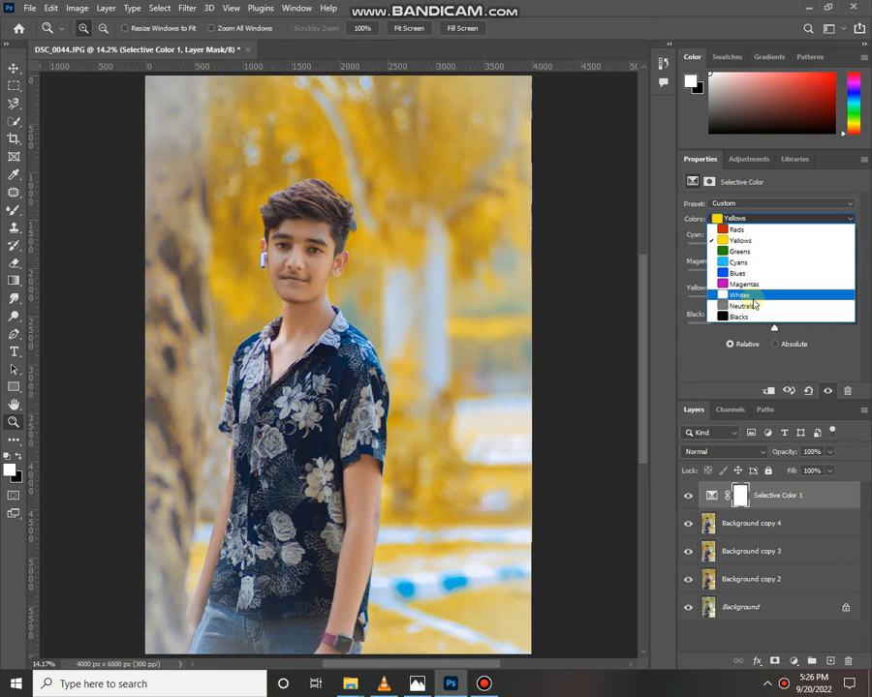
{"action": "left_click", "coordinate": [754, 296]}
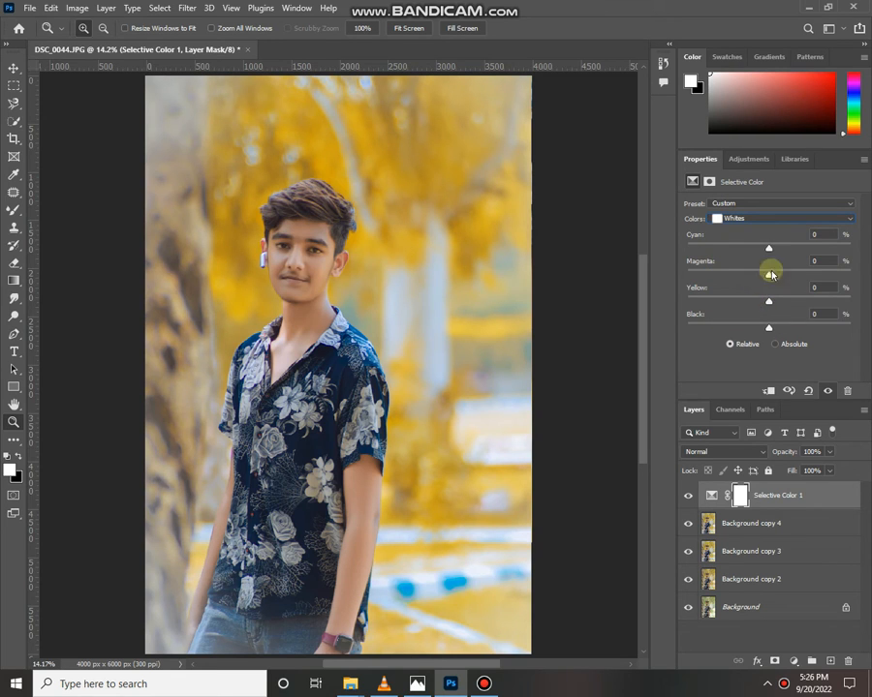
{"action": "left_click_drag", "start_coordinate": [771, 251], "coordinate": [848, 249]}
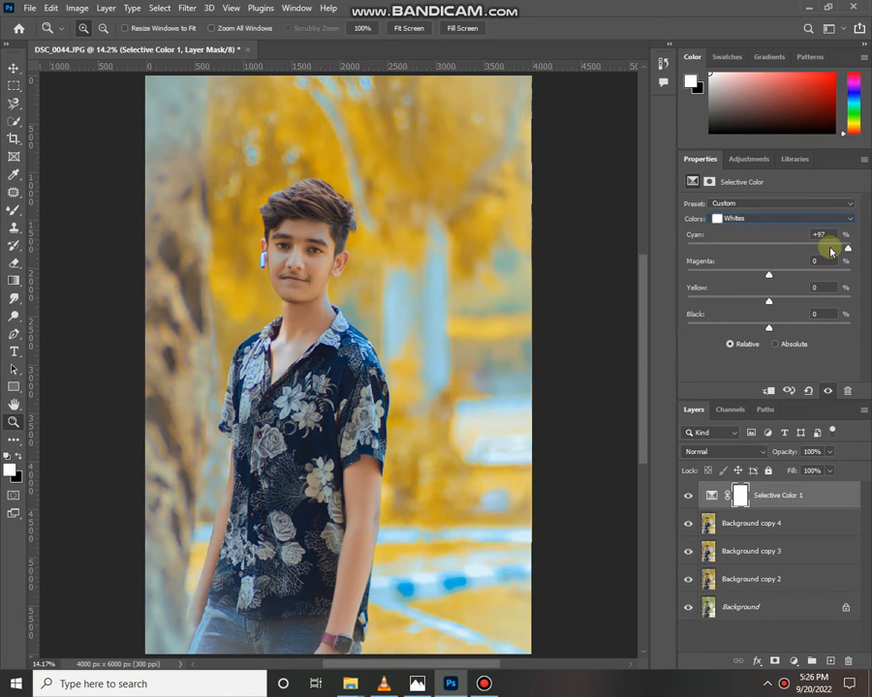
{"action": "left_click_drag", "start_coordinate": [768, 275], "coordinate": [857, 305]}
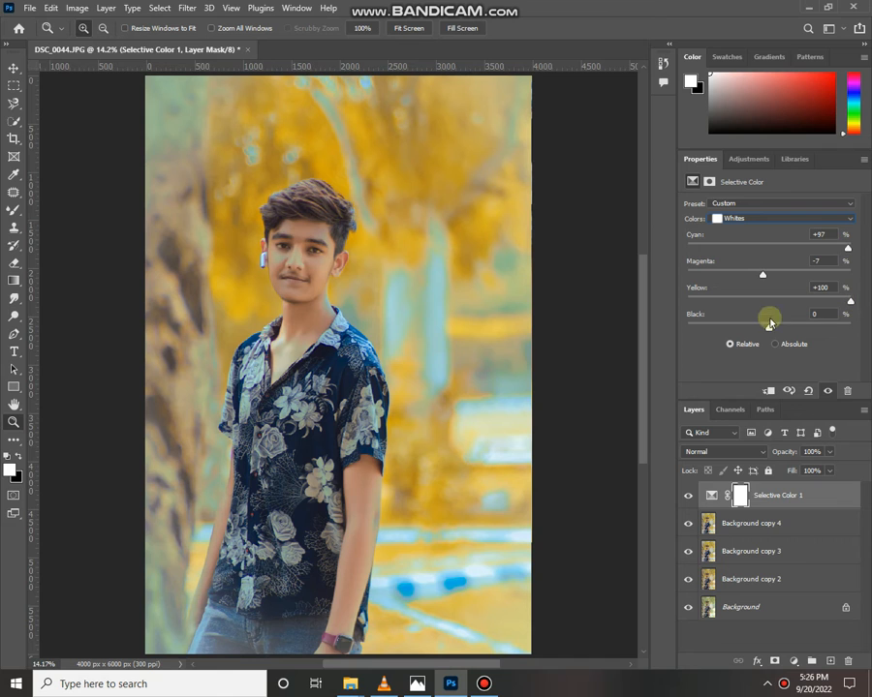
{"action": "left_click_drag", "start_coordinate": [768, 327], "coordinate": [781, 310]}
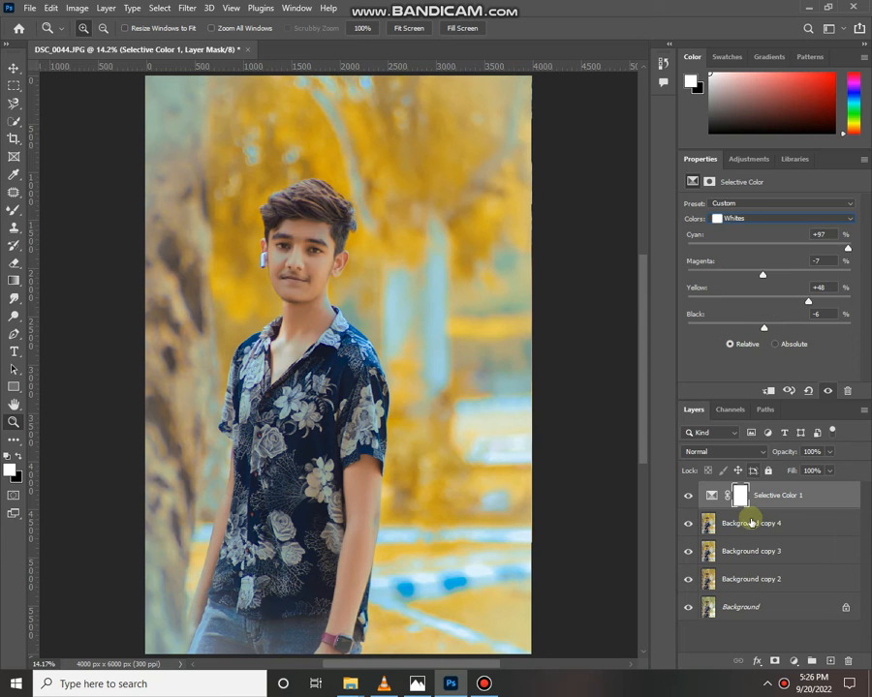
Merge the Selective Color adjustment with the three background copies and compare the merged layer with the original photo
{"action": "left_click", "coordinate": [750, 552], "text": "shift"}
{"action": "left_click", "coordinate": [754, 579], "text": "shift"}
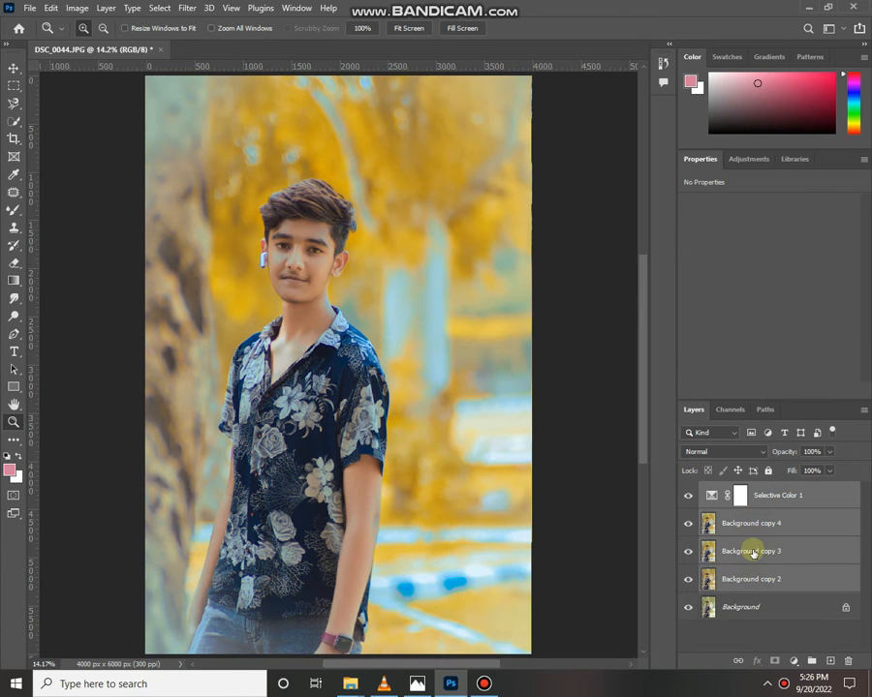
{"action": "right_click", "coordinate": [752, 550]}
{"action": "left_click", "coordinate": [691, 497]}
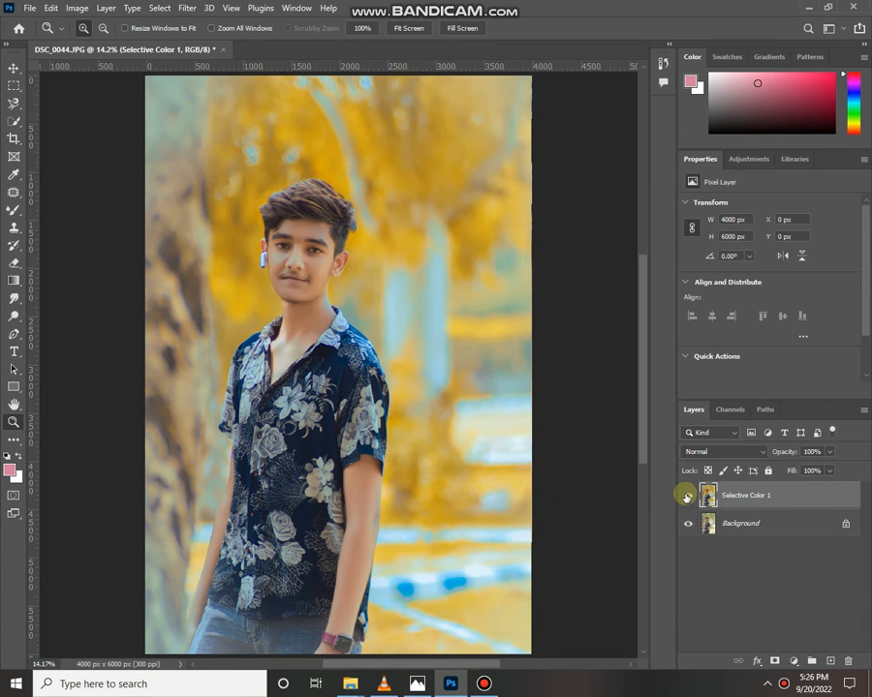
{"action": "left_click", "coordinate": [687, 495]}
{"action": "left_click", "coordinate": [687, 496]}
Duplicate the merged Selective Color layer and open the copy in Liquify with a close view of the hair
{"action": "left_click_drag", "start_coordinate": [726, 500], "coordinate": [831, 661]}
{"action": "key", "text": "ctrl+shift+x"}
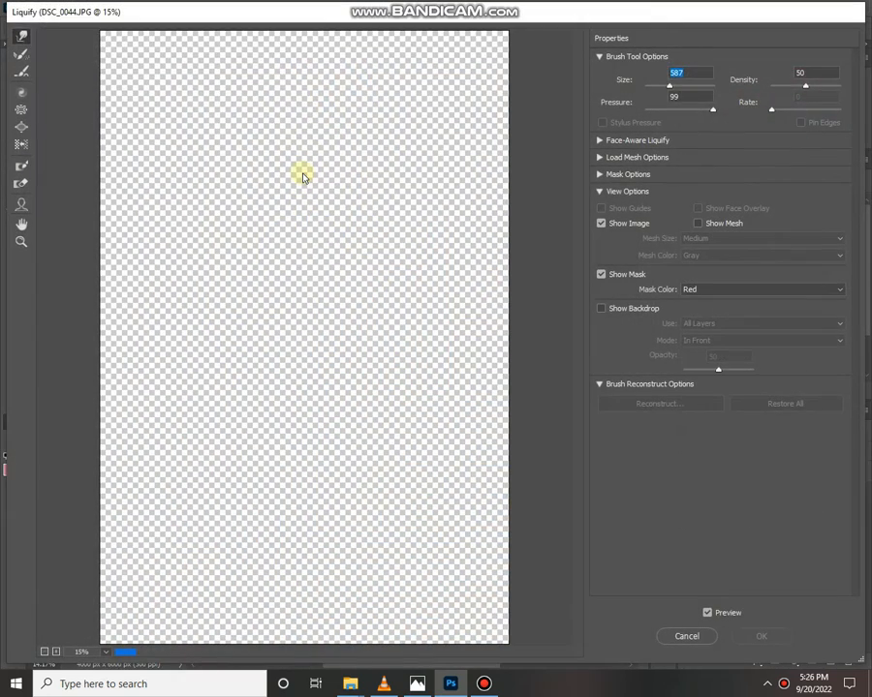
{"action": "left_click", "coordinate": [297, 180]}
{"action": "left_click", "coordinate": [297, 181]}
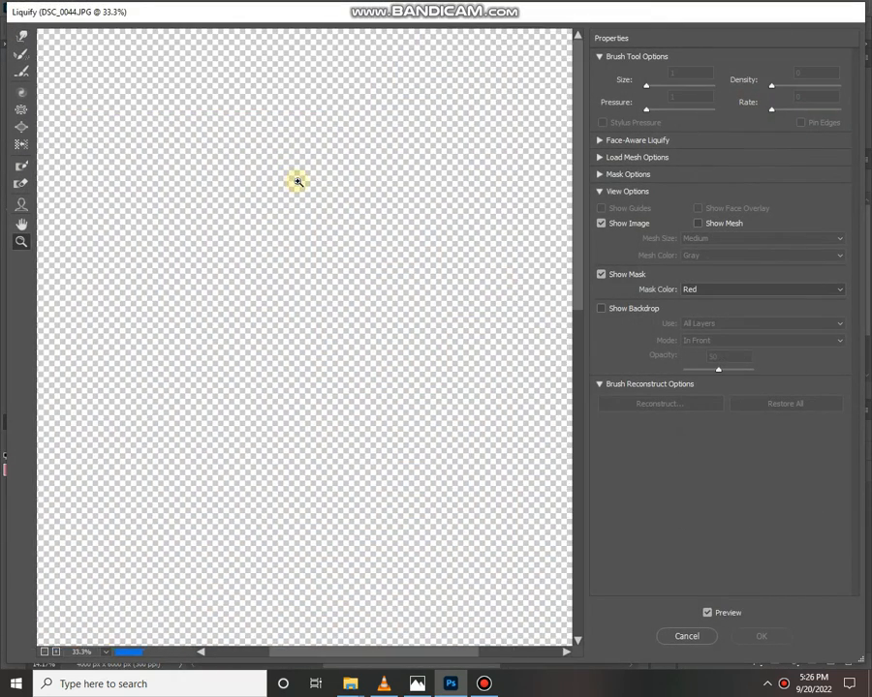
{"action": "left_click", "coordinate": [279, 311]}
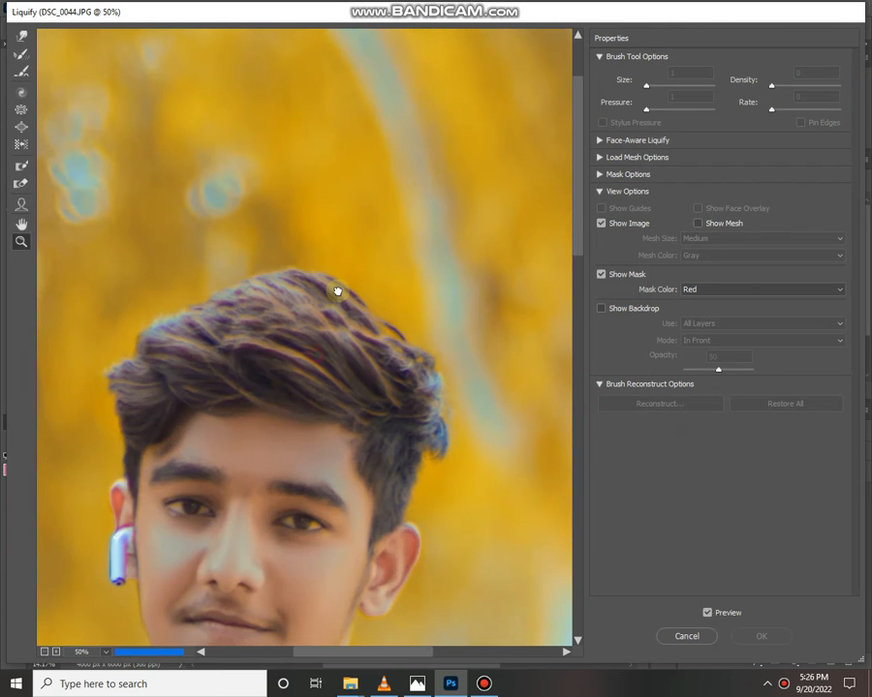
Push the hair's outline outward along both sides of the crown using Forward Warp with a size 587 brush
{"action": "left_click", "coordinate": [21, 36]}
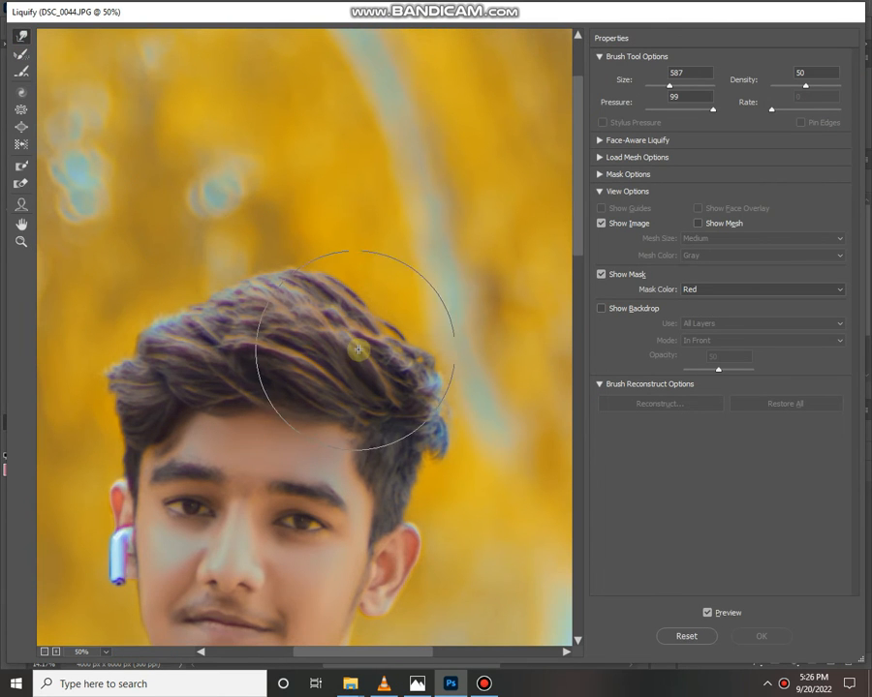
{"action": "mouse_move", "coordinate": [385, 339]}
{"action": "left_mouse_down"}
{"action": "mouse_move", "coordinate": [395, 321]}
{"action": "mouse_move", "coordinate": [361, 288]}
{"action": "left_mouse_up"}
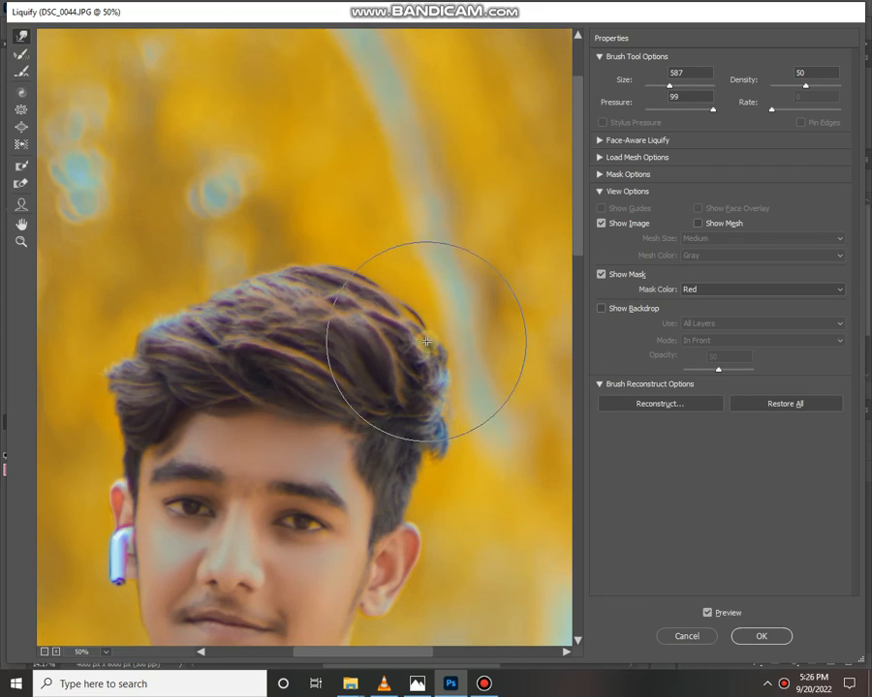
{"action": "mouse_move", "coordinate": [239, 298]}
{"action": "left_mouse_down"}
{"action": "mouse_move", "coordinate": [173, 314]}
{"action": "mouse_move", "coordinate": [141, 346]}
{"action": "left_mouse_up"}
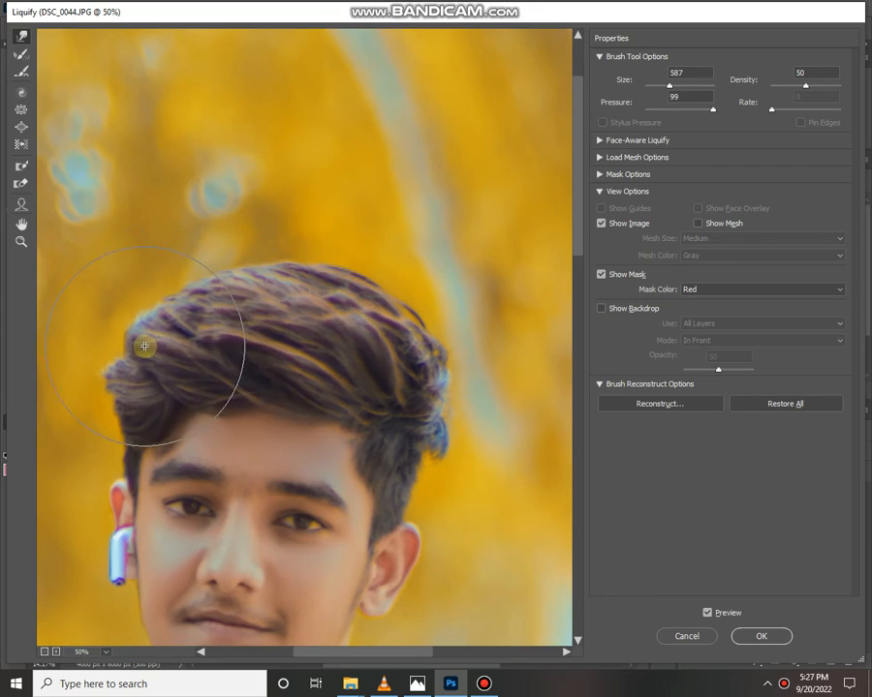
Set the warp brush size to 796 and lift the top of the hair for more volume
{"action": "scroll", "coordinate": [319, 296], "scroll_direction": "down", "scroll_amount": 4}
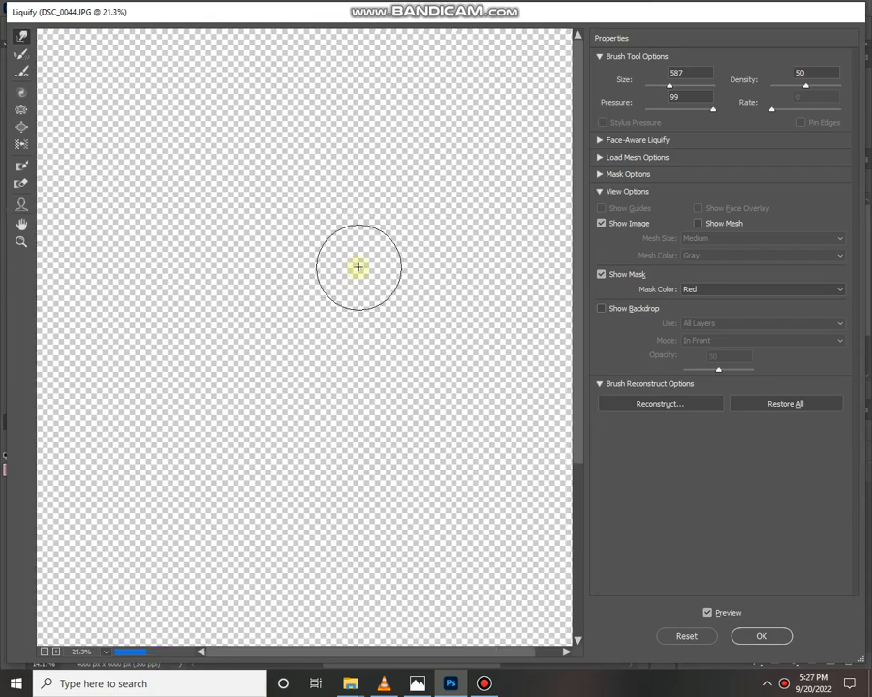
{"action": "key", "text": "bracketleft"}
{"action": "key", "text": "bracketleft"}
{"action": "key", "text": "bracketleft"}
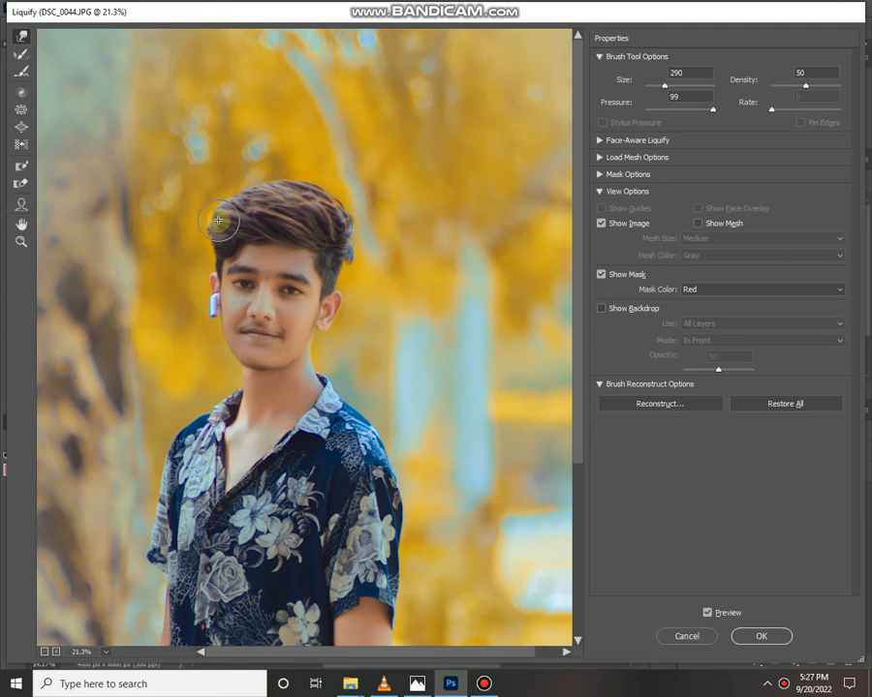
{"action": "key", "text": "bracketright"}
{"action": "key", "text": "bracketright"}
{"action": "key", "text": "bracketright"}
{"action": "key", "text": "bracketright"}
{"action": "key", "text": "bracketright"}
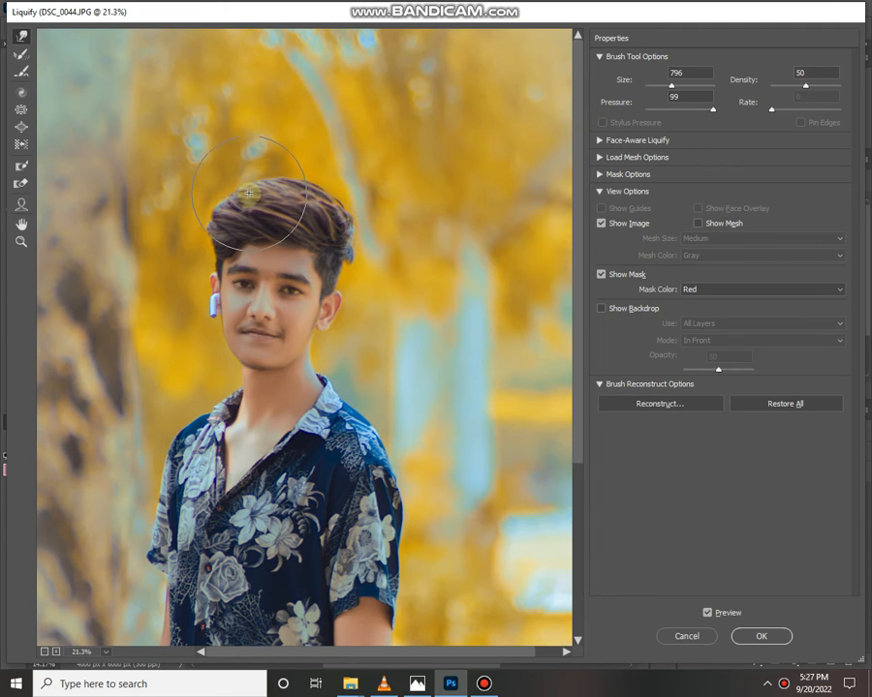
{"action": "mouse_move", "coordinate": [248, 194]}
{"action": "left_mouse_down"}
{"action": "mouse_move", "coordinate": [310, 174]}
{"action": "mouse_move", "coordinate": [345, 195]}
{"action": "mouse_move", "coordinate": [258, 139]}
{"action": "mouse_move", "coordinate": [251, 199]}
{"action": "left_mouse_up"}
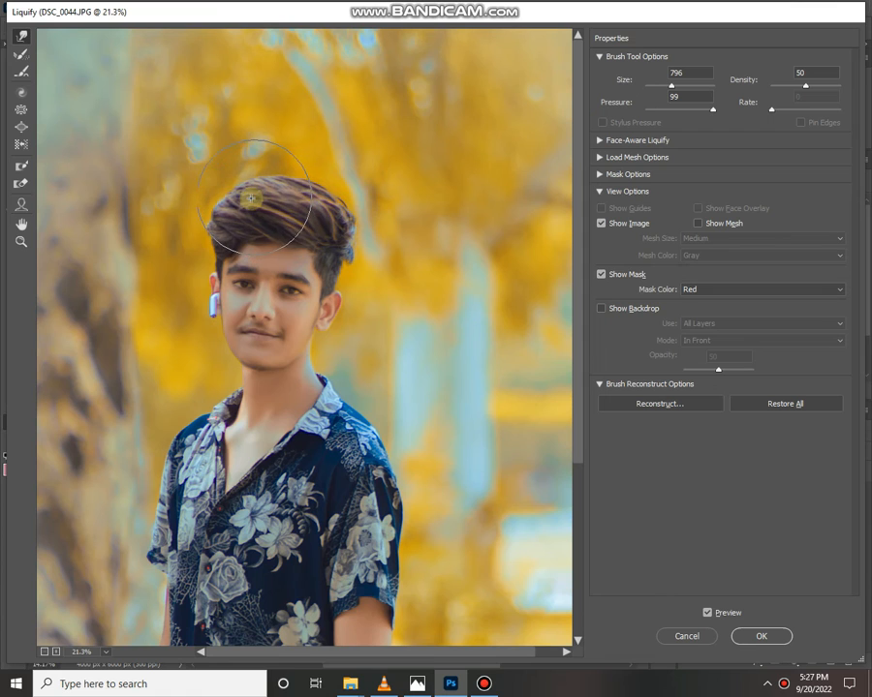
Reduce the warp brush size to 268, fit the whole portrait in view and apply the Liquify filter
{"action": "key", "text": "bracketleft"}
{"action": "key", "text": "bracketleft"}
{"action": "key", "text": "bracketleft"}
{"action": "key", "text": "bracketleft"}
{"action": "key", "text": "bracketleft"}
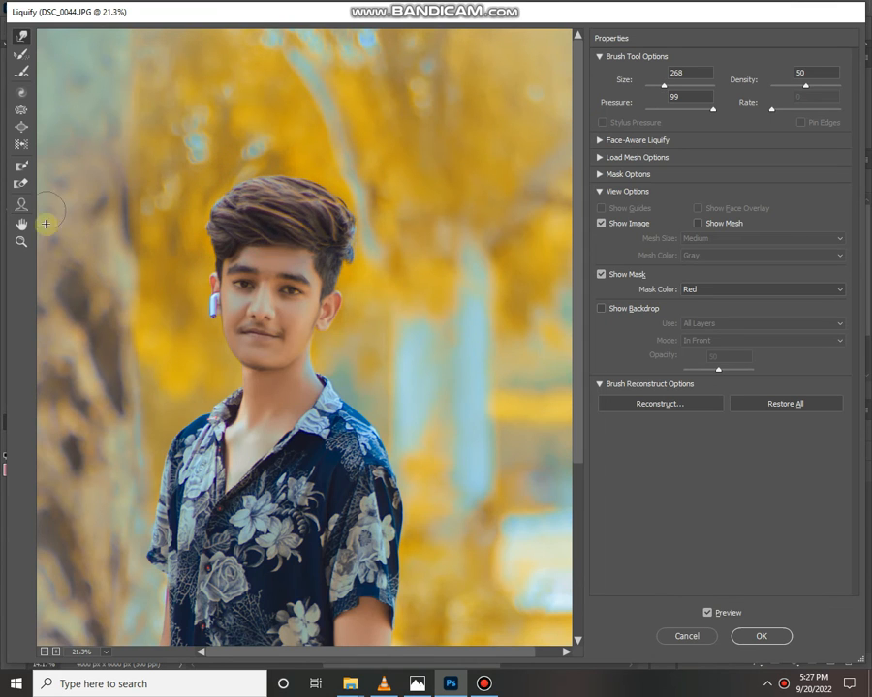
{"action": "left_click", "coordinate": [21, 241]}
{"action": "left_click", "coordinate": [253, 278]}
{"action": "right_click", "coordinate": [262, 170]}
{"action": "left_click", "coordinate": [295, 427]}
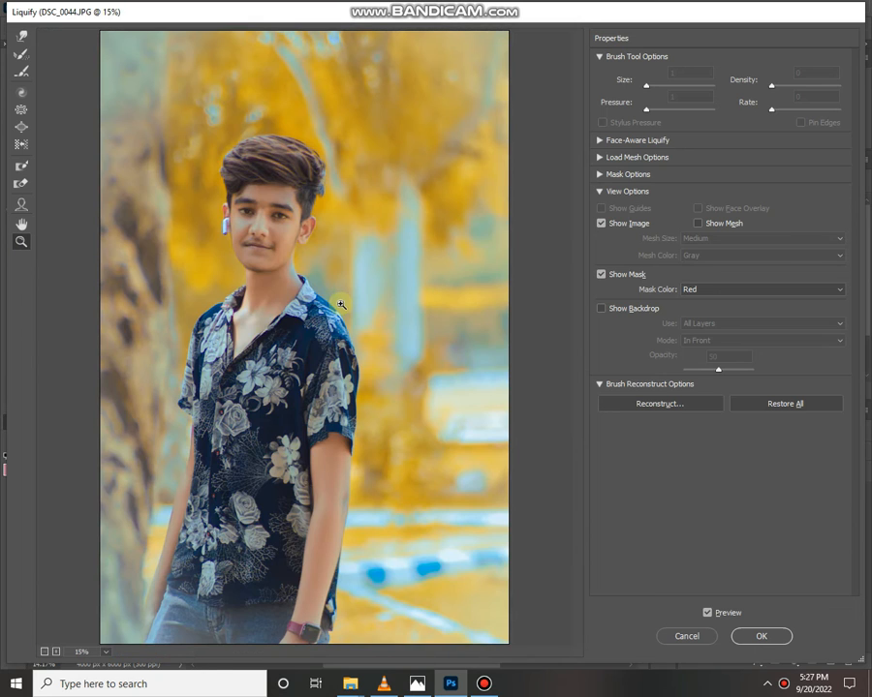
{"action": "left_click", "coordinate": [760, 636]}
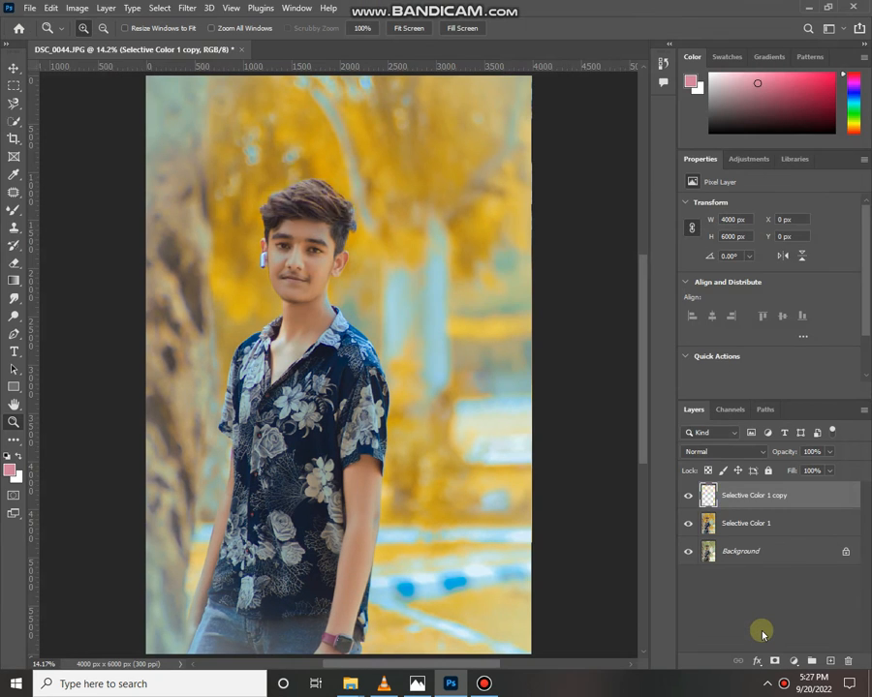
Merge the liquified copy with the Selective Color 1 layer and duplicate the merged layer
{"action": "left_click", "coordinate": [738, 523], "text": "shift"}
{"action": "right_click", "coordinate": [742, 523]}
{"action": "left_click", "coordinate": [682, 494]}
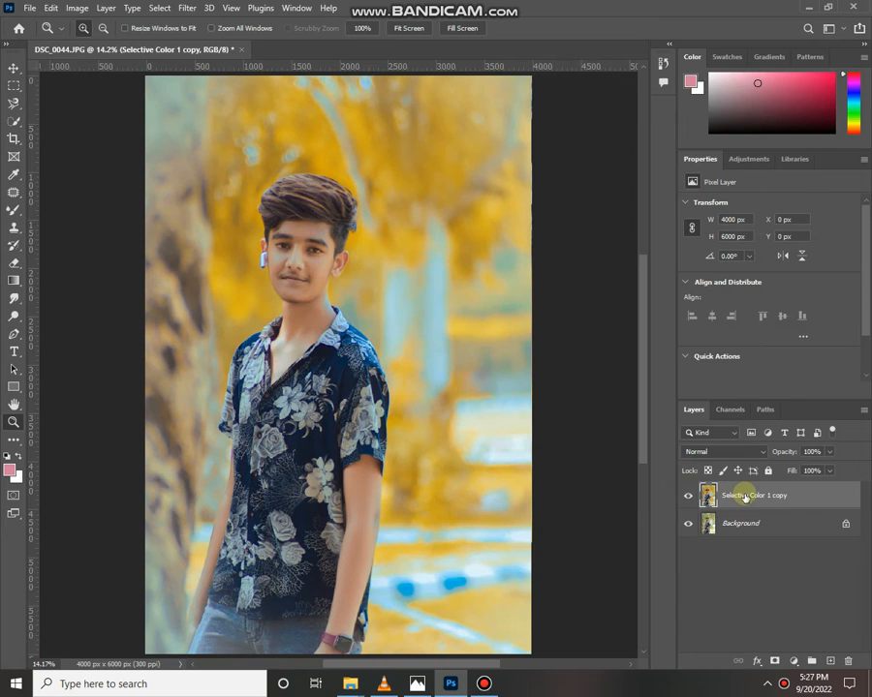
{"action": "left_click_drag", "start_coordinate": [746, 497], "coordinate": [830, 662]}
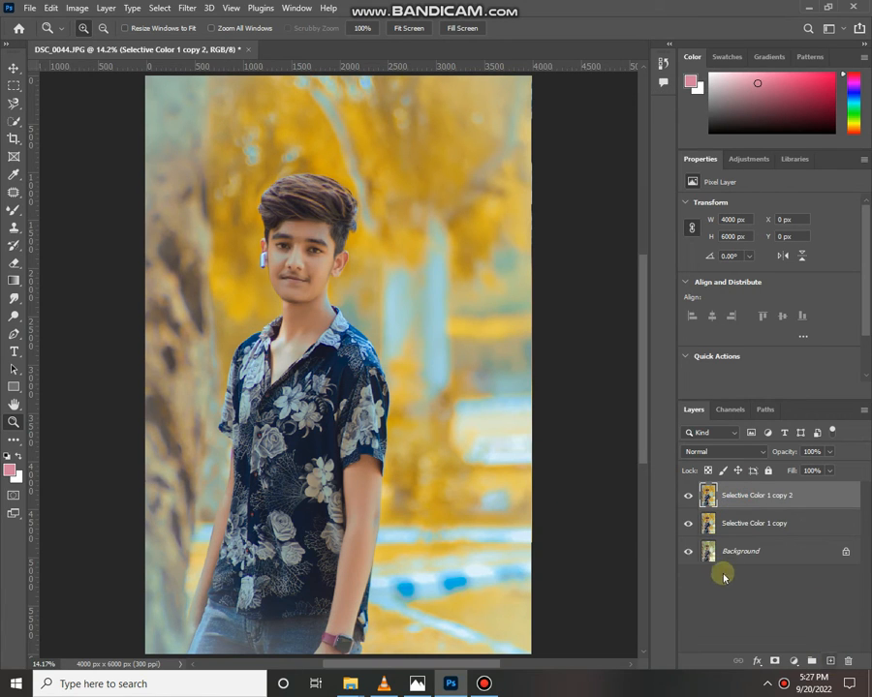
Open the duplicate in the Camera Raw Filter and raise the Oranges luminance to +20 in the Color Mixer
{"action": "left_click", "coordinate": [180, 10]}
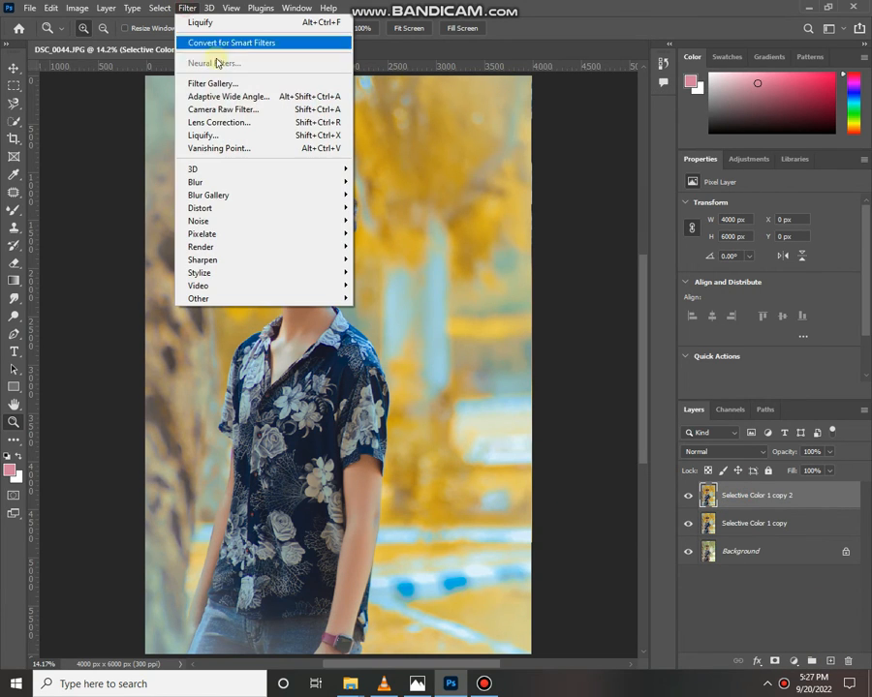
{"action": "left_click", "coordinate": [217, 109]}
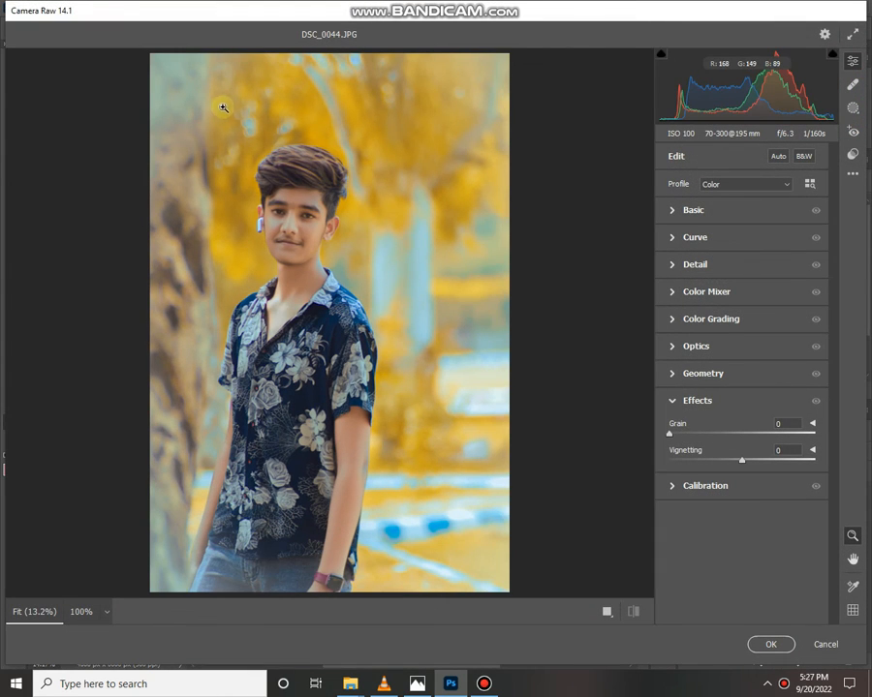
{"action": "left_click", "coordinate": [708, 292]}
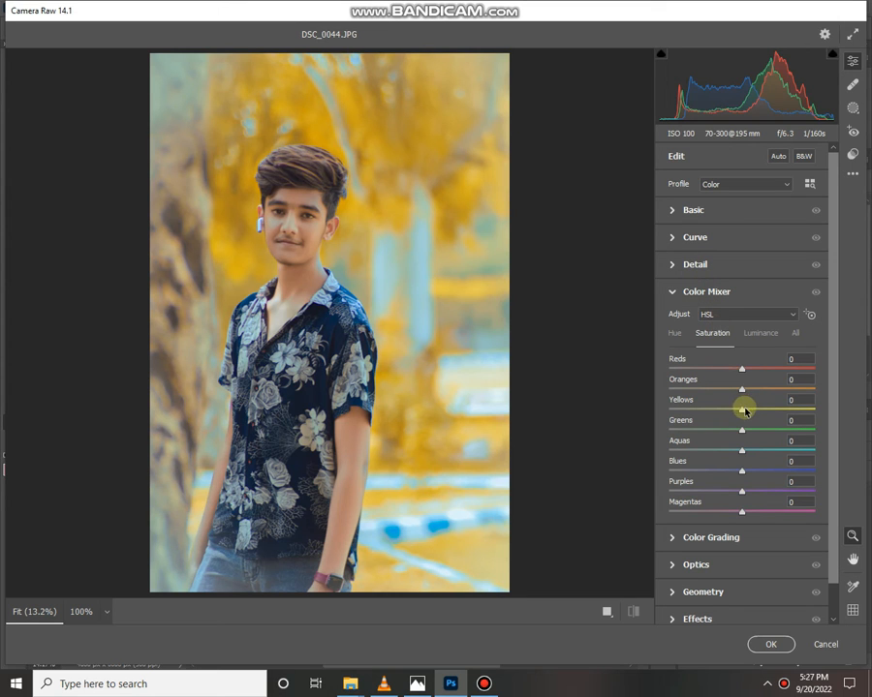
{"action": "left_click_drag", "start_coordinate": [745, 411], "coordinate": [761, 393]}
{"action": "left_click", "coordinate": [760, 334]}
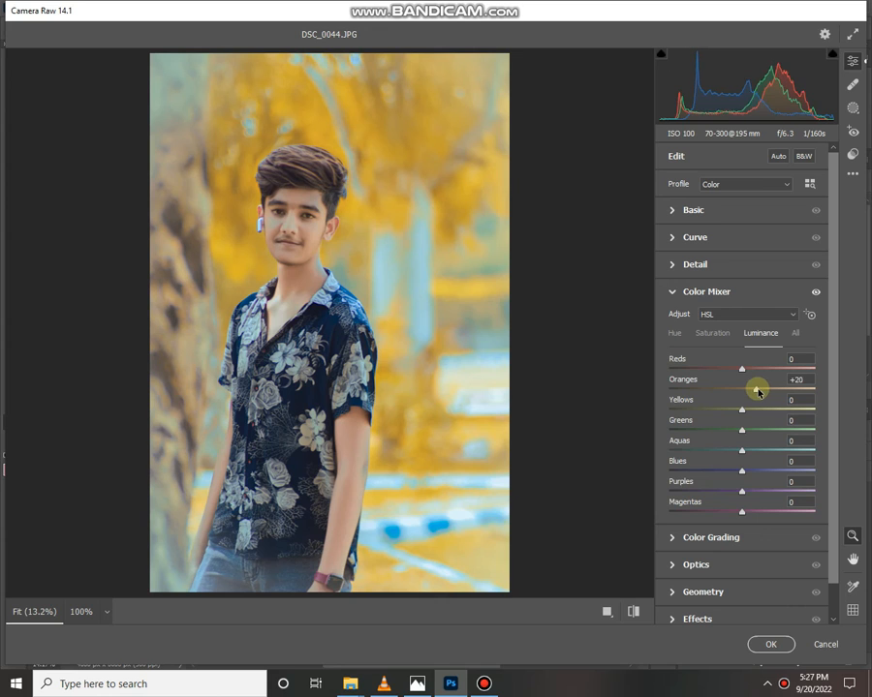
Set the Blue Primary saturation to +9 in Calibration and apply the Camera Raw adjustments
{"action": "left_click", "coordinate": [691, 292]}
{"action": "left_click", "coordinate": [727, 429]}
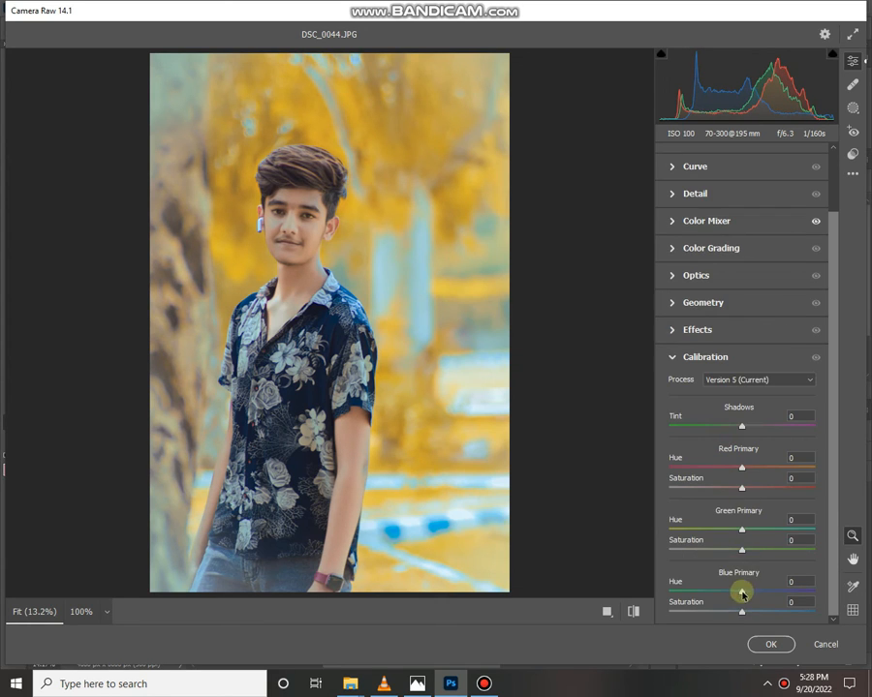
{"action": "left_click_drag", "start_coordinate": [747, 615], "coordinate": [749, 611]}
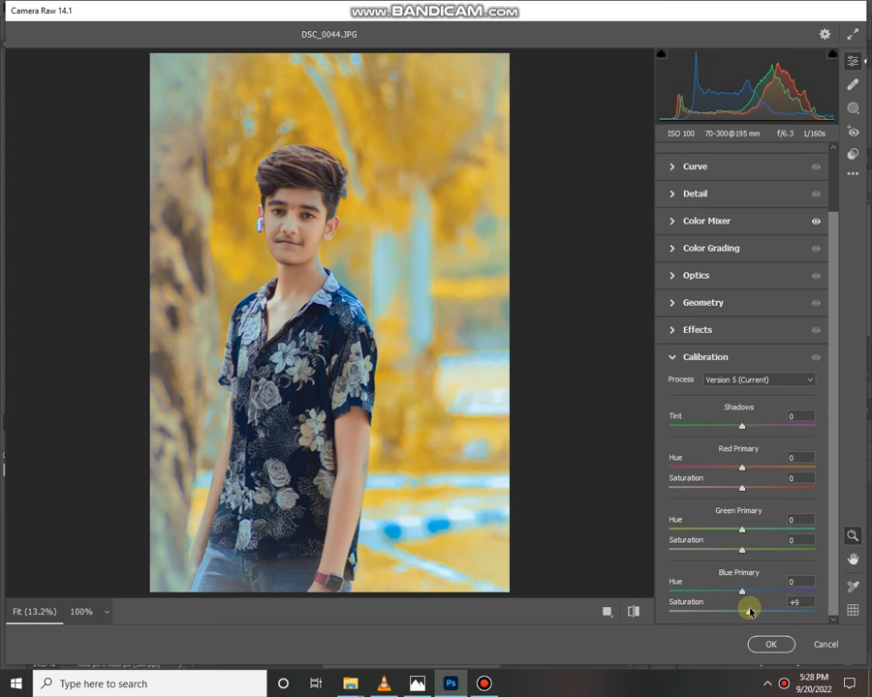
{"action": "left_click", "coordinate": [767, 644]}
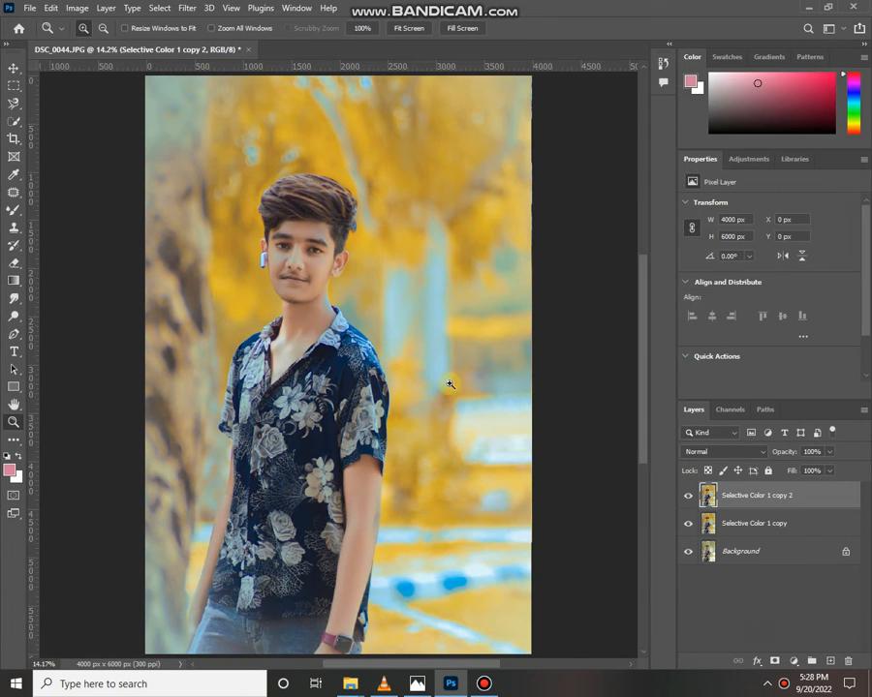
Merge the two Selective Color copies above the background and duplicate the merged layer
{"action": "left_click", "coordinate": [741, 524], "text": "shift"}
{"action": "right_click", "coordinate": [736, 523]}
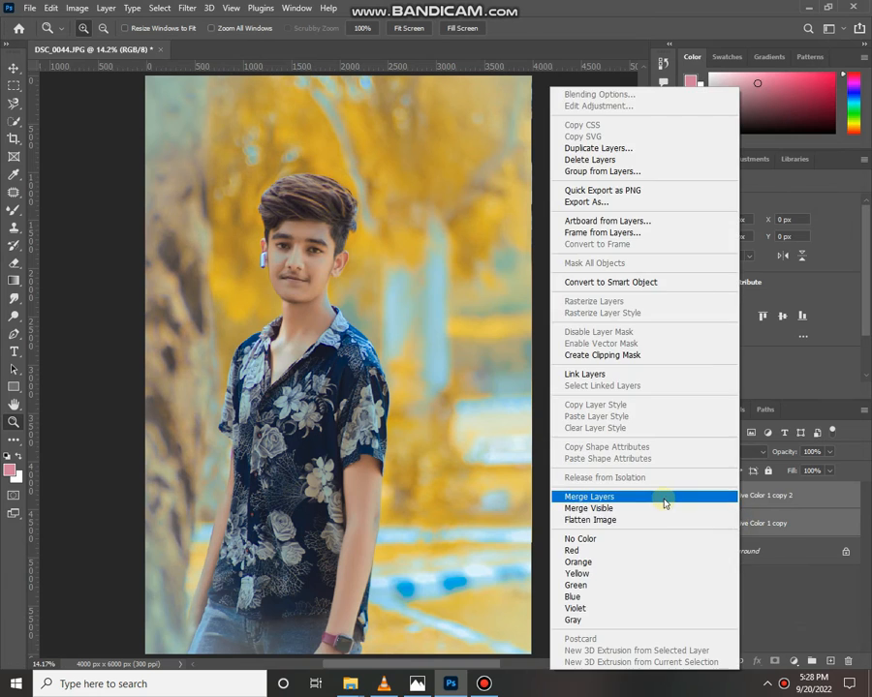
{"action": "left_click", "coordinate": [661, 496]}
{"action": "left_click_drag", "start_coordinate": [796, 553], "coordinate": [830, 660]}
Zoom in on the mouth and change the foreground color to bright red
{"action": "left_click_drag", "start_coordinate": [279, 275], "coordinate": [315, 300]}
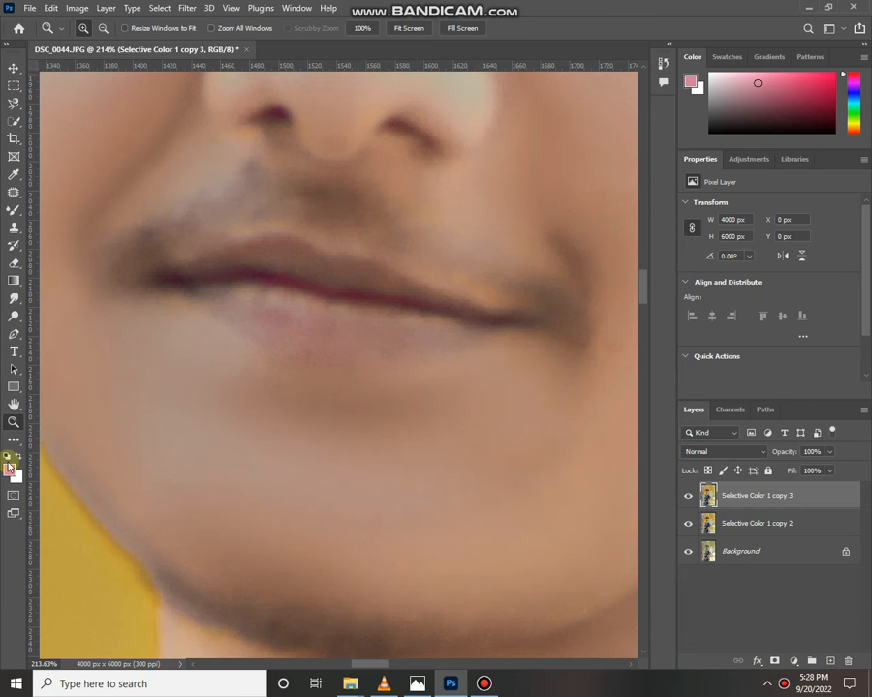
{"action": "left_click", "coordinate": [9, 470]}
{"action": "type", "text": "ff0000"}
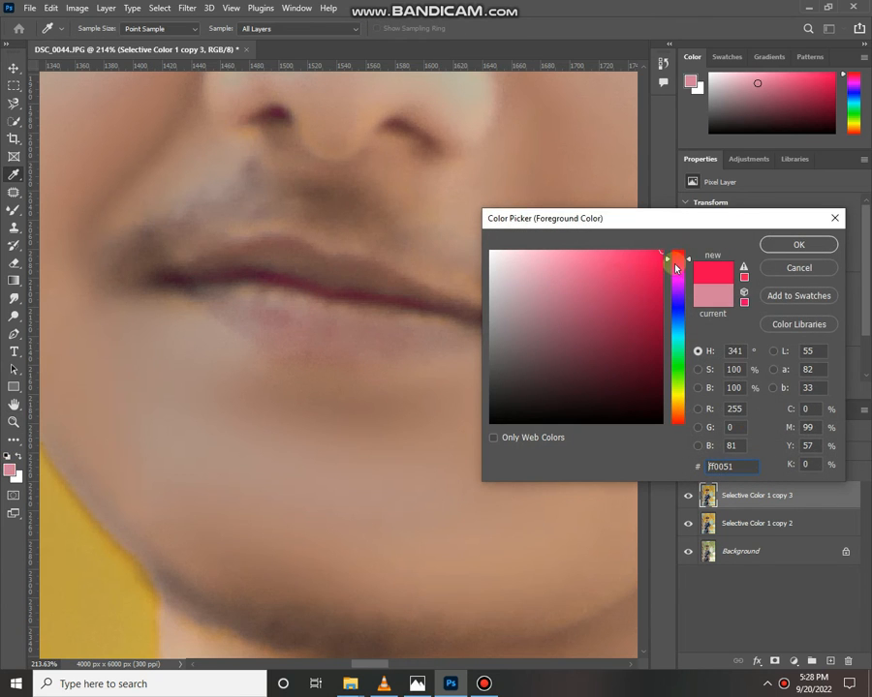
{"action": "left_click", "coordinate": [787, 246]}
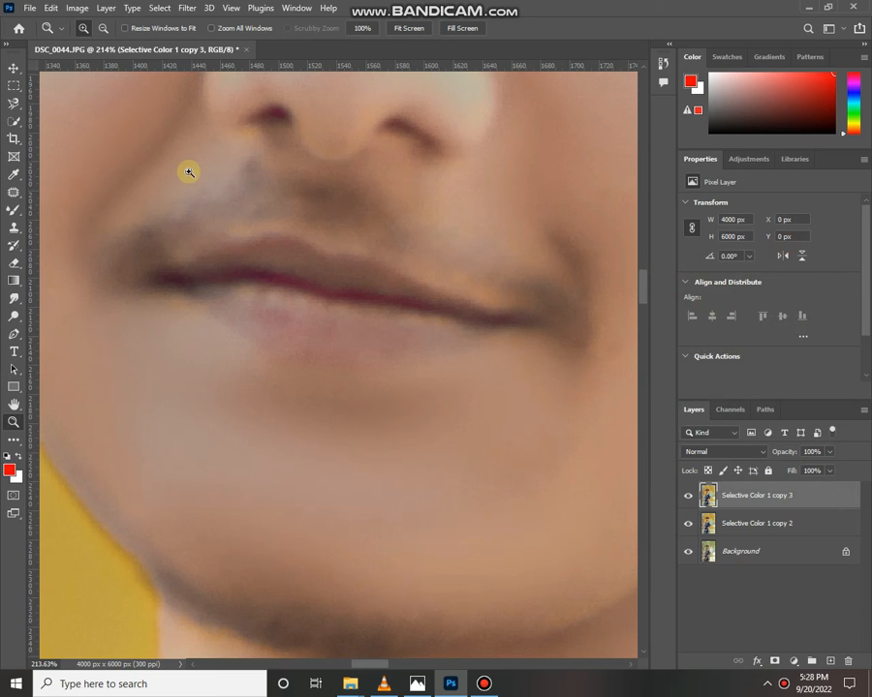
Paint the upper and lower lips solid red with the Brush tool on the top layer, resizing the brush as needed
{"action": "left_click", "coordinate": [13, 209]}
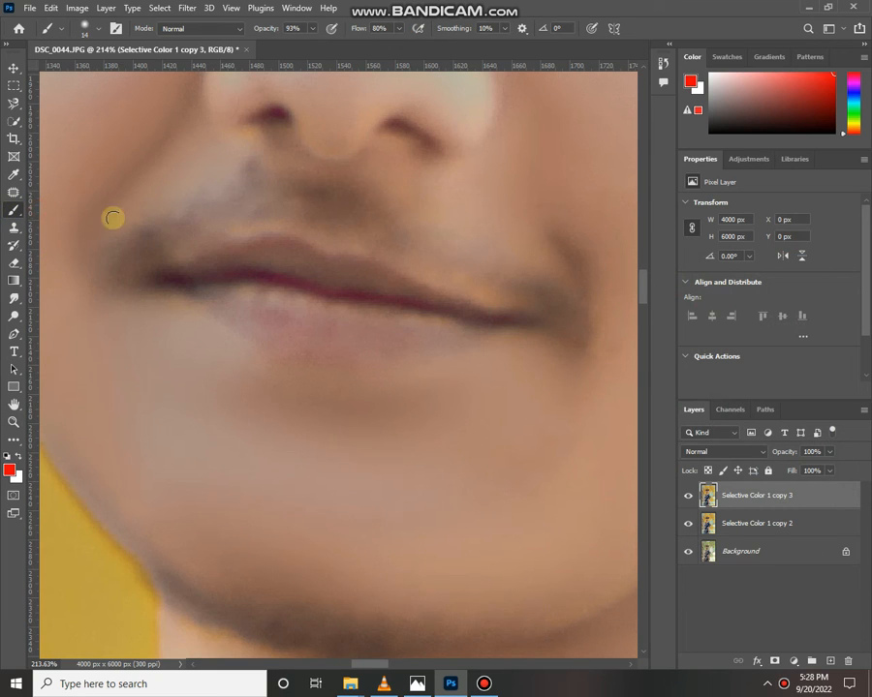
{"action": "right_click", "coordinate": [261, 277], "text": "alt"}
{"action": "left_click", "coordinate": [356, 276]}
{"action": "mouse_move", "coordinate": [395, 288]}
{"action": "left_mouse_down"}
{"action": "mouse_move", "coordinate": [481, 318]}
{"action": "mouse_move", "coordinate": [460, 334]}
{"action": "mouse_move", "coordinate": [327, 351]}
{"action": "mouse_move", "coordinate": [252, 333]}
{"action": "mouse_move", "coordinate": [180, 278]}
{"action": "mouse_move", "coordinate": [290, 247]}
{"action": "mouse_move", "coordinate": [361, 267]}
{"action": "mouse_move", "coordinate": [444, 327]}
{"action": "mouse_move", "coordinate": [419, 325]}
{"action": "mouse_move", "coordinate": [433, 308]}
{"action": "mouse_move", "coordinate": [444, 323]}
{"action": "mouse_move", "coordinate": [319, 327]}
{"action": "mouse_move", "coordinate": [244, 303]}
{"action": "left_mouse_up"}
{"action": "right_click", "coordinate": [444, 326], "text": "alt"}
{"action": "mouse_move", "coordinate": [215, 285]}
{"action": "left_mouse_down"}
{"action": "mouse_move", "coordinate": [299, 269]}
{"action": "mouse_move", "coordinate": [385, 306]}
{"action": "mouse_move", "coordinate": [247, 282]}
{"action": "mouse_move", "coordinate": [328, 313]}
{"action": "left_mouse_up"}
Lower the painted lip layer's opacity to 20% and check the lip tint in a close view
{"action": "left_click", "coordinate": [14, 421]}
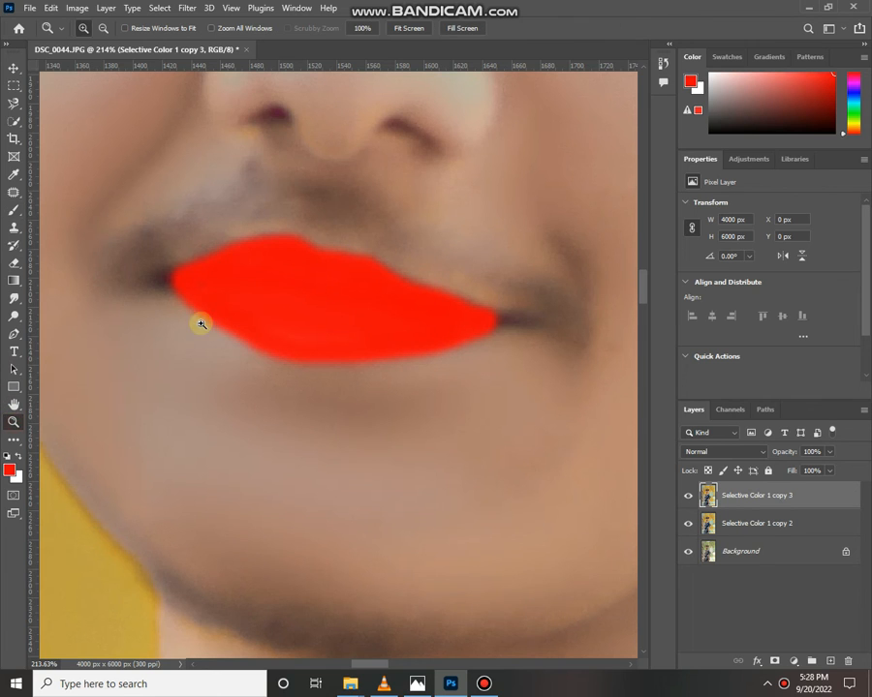
{"action": "right_click", "coordinate": [199, 322]}
{"action": "left_click", "coordinate": [219, 331]}
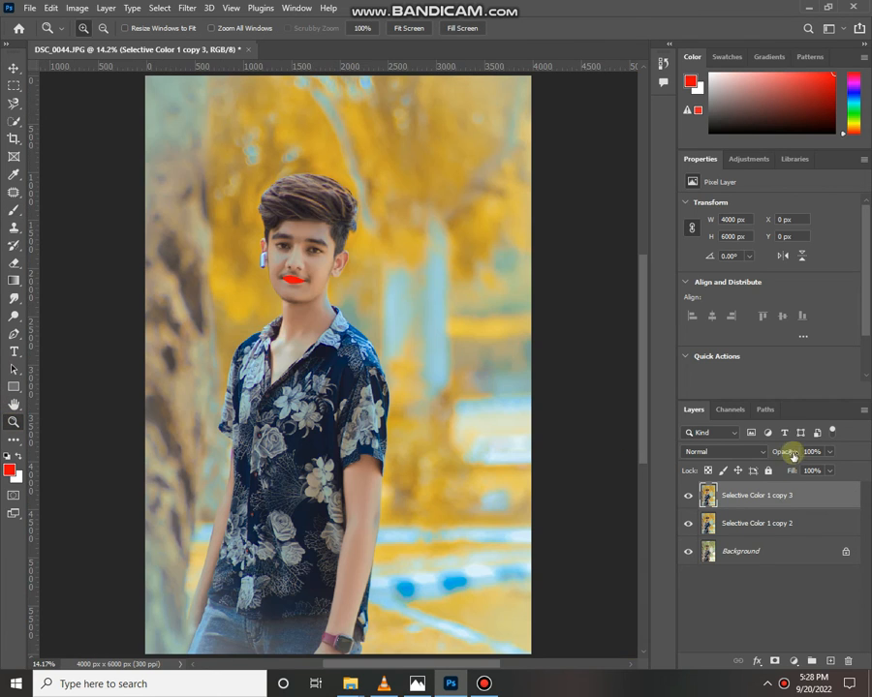
{"action": "left_click_drag", "start_coordinate": [786, 456], "coordinate": [742, 454]}
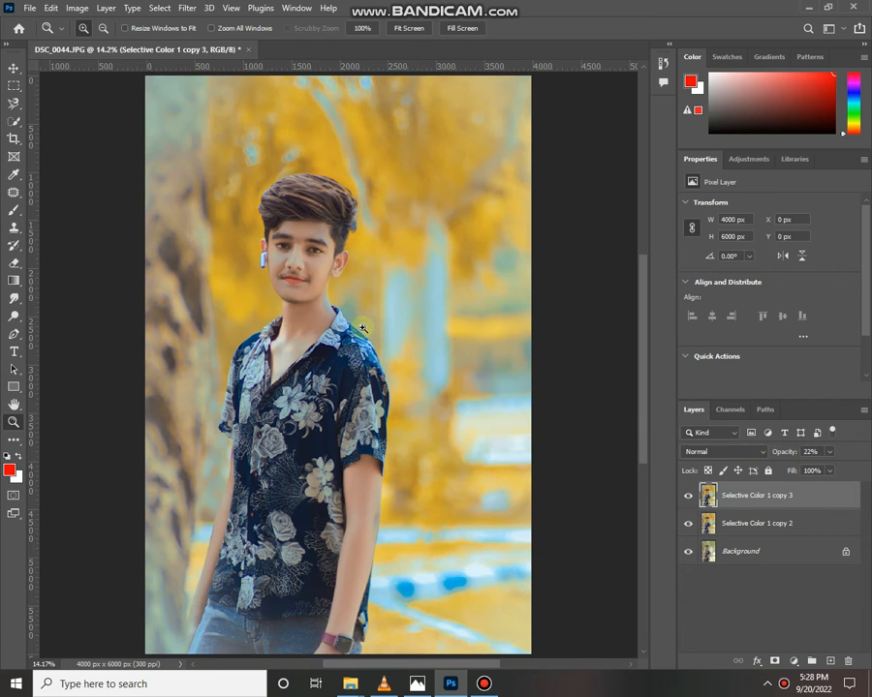
{"action": "left_click", "coordinate": [288, 265]}
{"action": "left_click", "coordinate": [289, 265]}
{"action": "left_click", "coordinate": [288, 265]}
{"action": "right_click", "coordinate": [289, 265]}
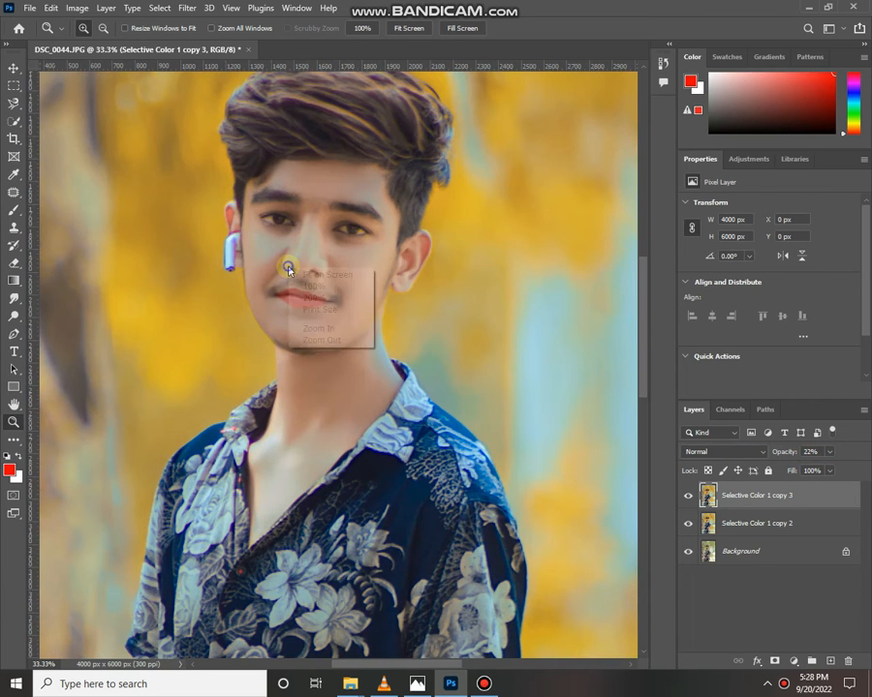
{"action": "left_click", "coordinate": [296, 274]}
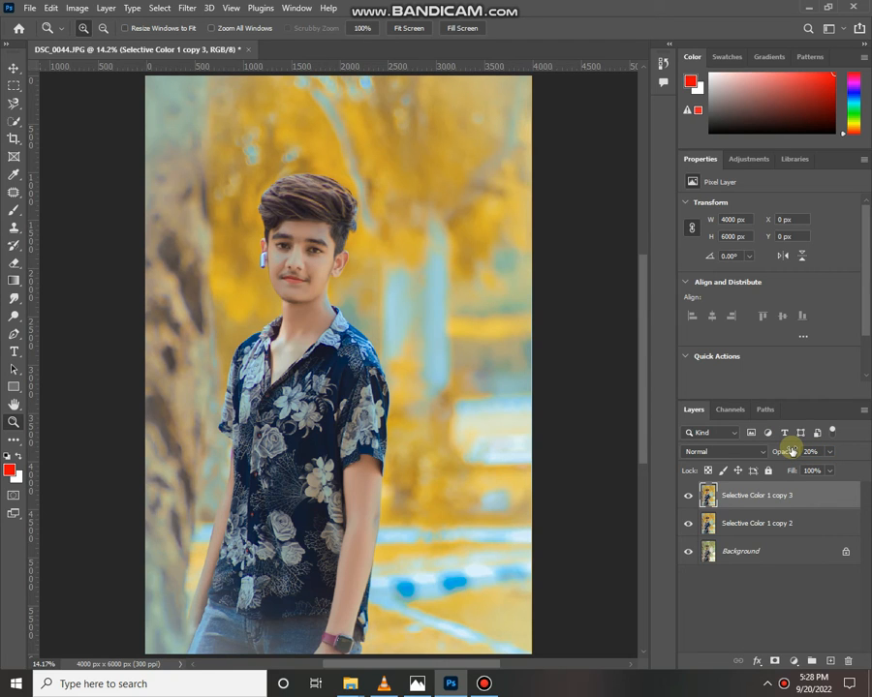
Merge the lip-tinted layer with the copy beneath it and compare the result with the original photo
{"action": "left_click", "coordinate": [758, 521], "text": "shift"}
{"action": "right_click", "coordinate": [757, 521]}
{"action": "left_click", "coordinate": [710, 496]}
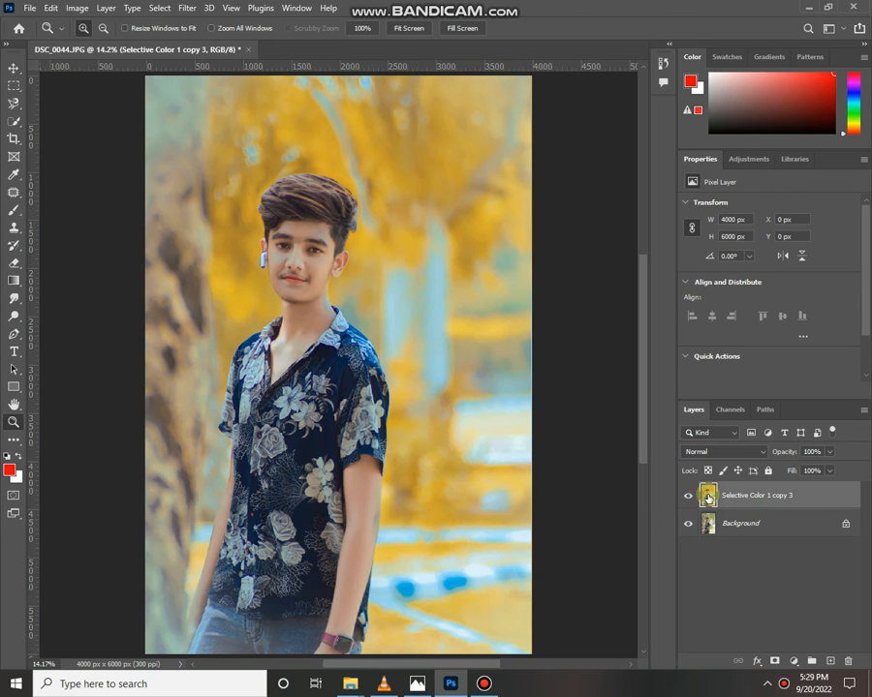
{"action": "left_click", "coordinate": [689, 496]}
{"action": "left_click", "coordinate": [688, 495]}
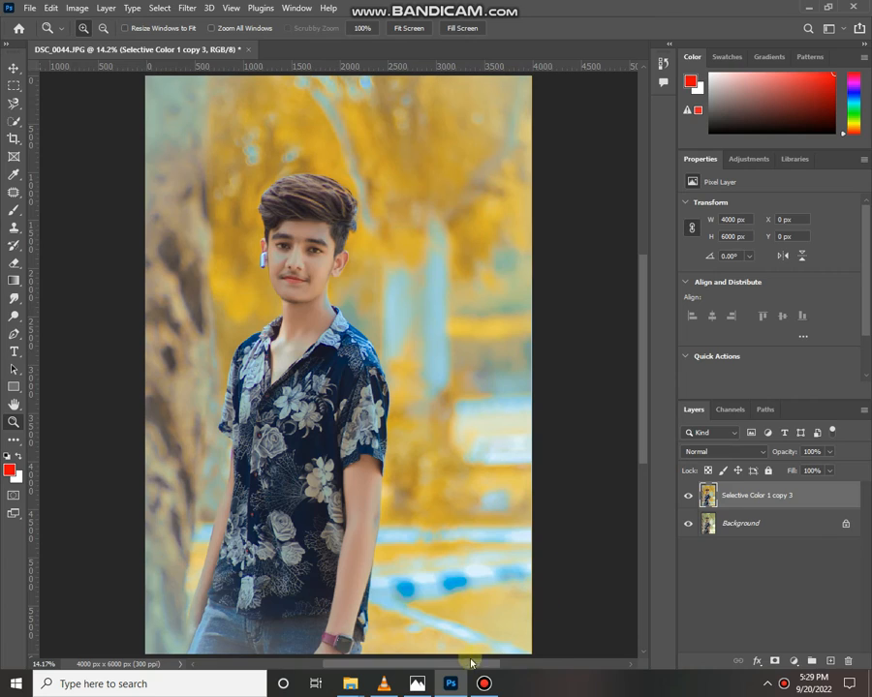
Place the tattoo image kjkjk from the new tatto folder into the portrait, with Multiply blending and 43% opacity
{"action": "mouse_move", "coordinate": [349, 682]}
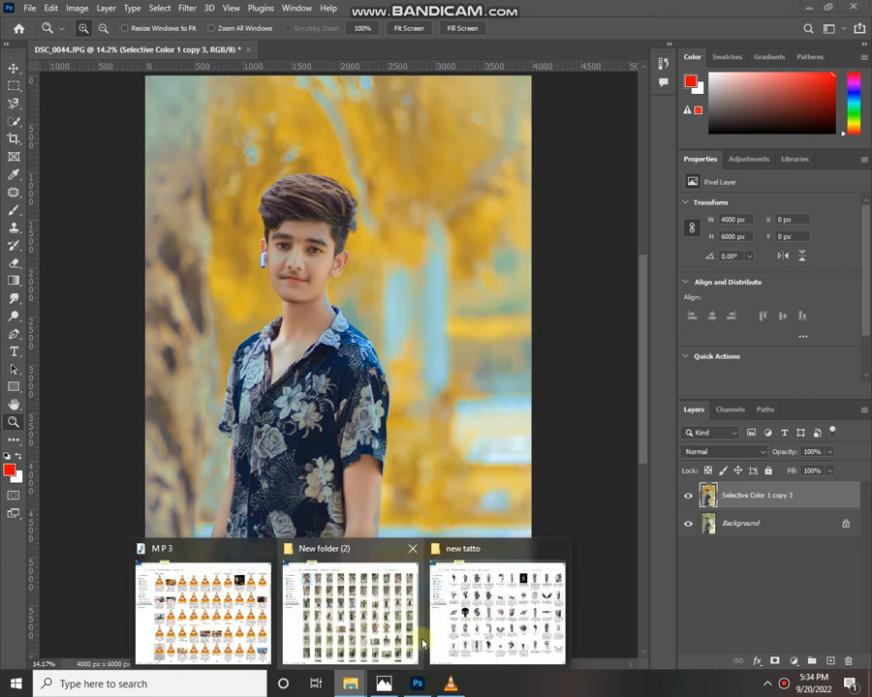
{"action": "left_click", "coordinate": [499, 582]}
{"action": "left_click_drag", "start_coordinate": [304, 552], "coordinate": [364, 550]}
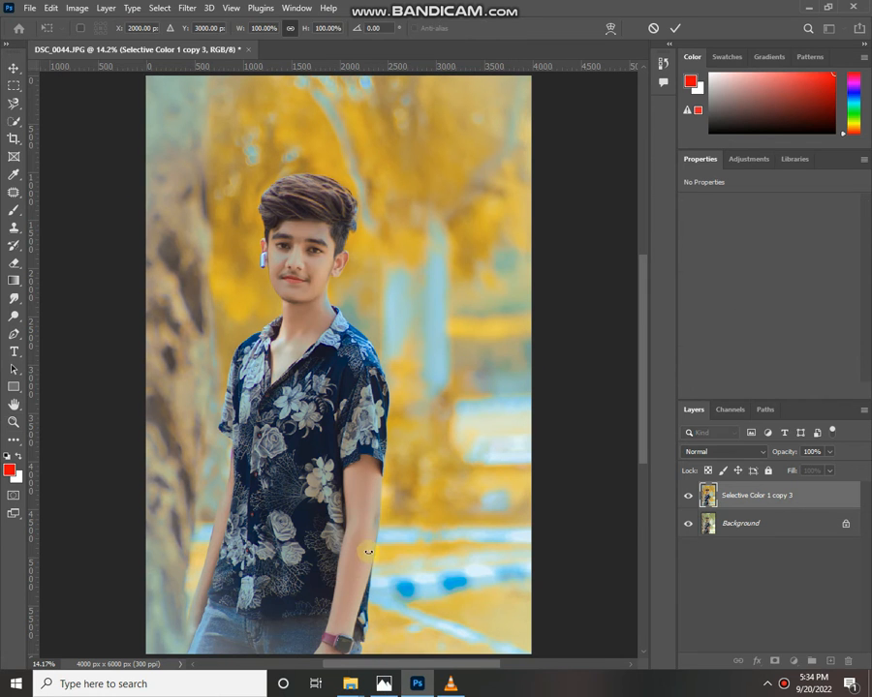
{"action": "left_click", "coordinate": [721, 452]}
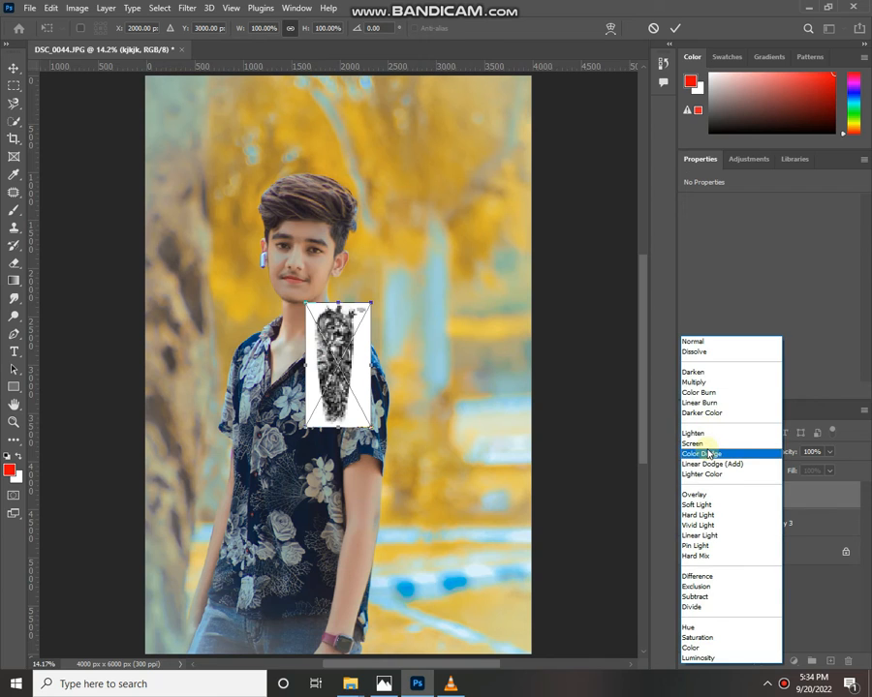
{"action": "left_click", "coordinate": [706, 383]}
{"action": "left_click_drag", "start_coordinate": [778, 451], "coordinate": [751, 447]}
Move the tattoo onto the forearm on the photo's right side, rotate it about 13° and scale it to about 159%
{"action": "left_click_drag", "start_coordinate": [354, 376], "coordinate": [380, 554]}
{"action": "mouse_move", "coordinate": [422, 507]}
{"action": "left_mouse_down"}
{"action": "mouse_move", "coordinate": [432, 494]}
{"action": "mouse_move", "coordinate": [408, 491]}
{"action": "left_mouse_up"}
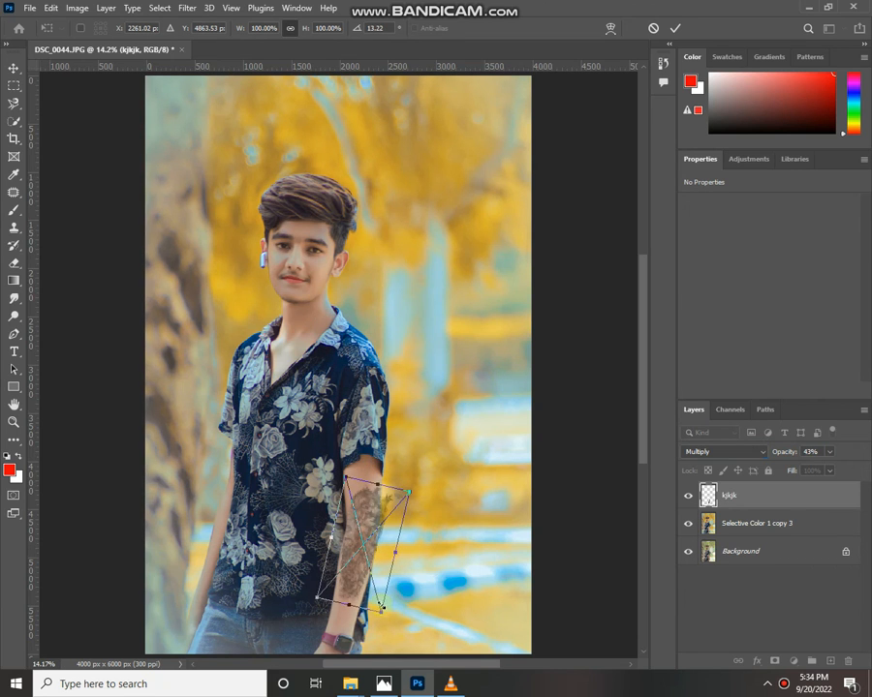
{"action": "left_click_drag", "start_coordinate": [383, 613], "coordinate": [389, 658]}
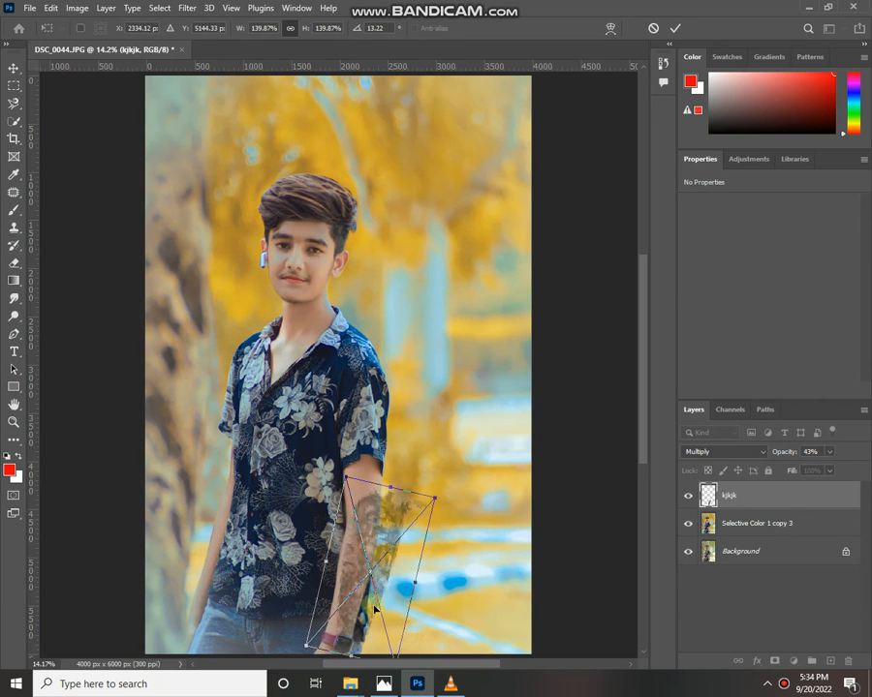
{"action": "mouse_move", "coordinate": [356, 603]}
{"action": "left_mouse_down"}
{"action": "mouse_move", "coordinate": [367, 606]}
{"action": "mouse_move", "coordinate": [359, 600]}
{"action": "left_mouse_up"}
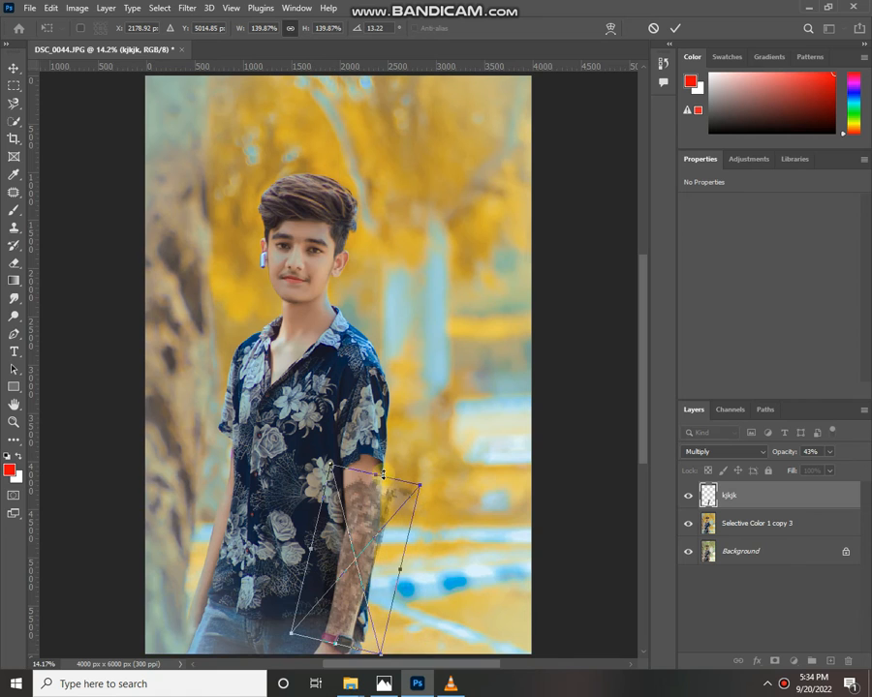
{"action": "left_click_drag", "start_coordinate": [375, 475], "coordinate": [380, 452]}
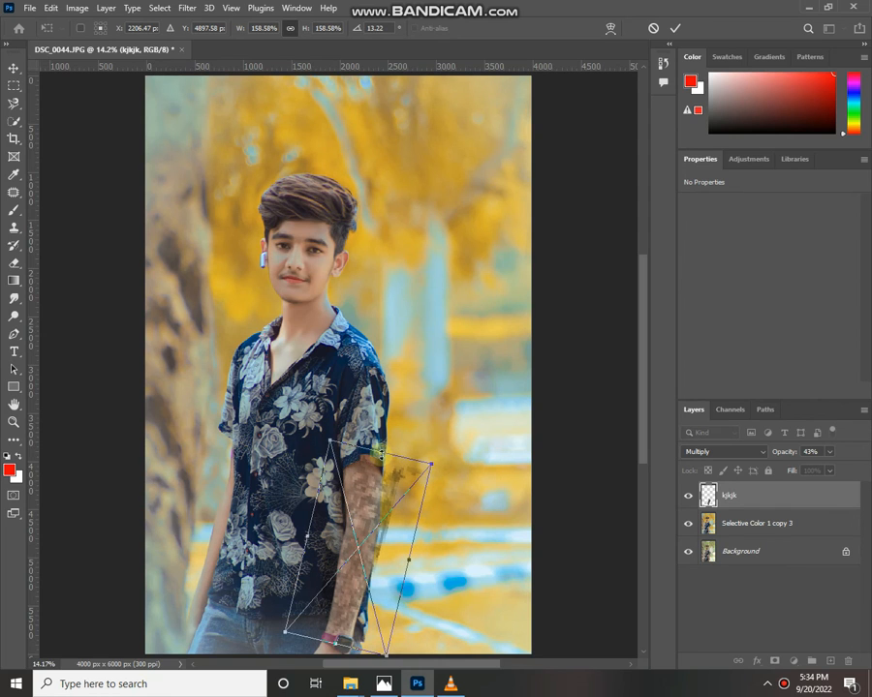
Hide the tattoo layer and outline the bare arm from sleeve to watch with the Magnetic Lasso
{"action": "left_click", "coordinate": [687, 497]}
{"action": "key", "text": "z"}
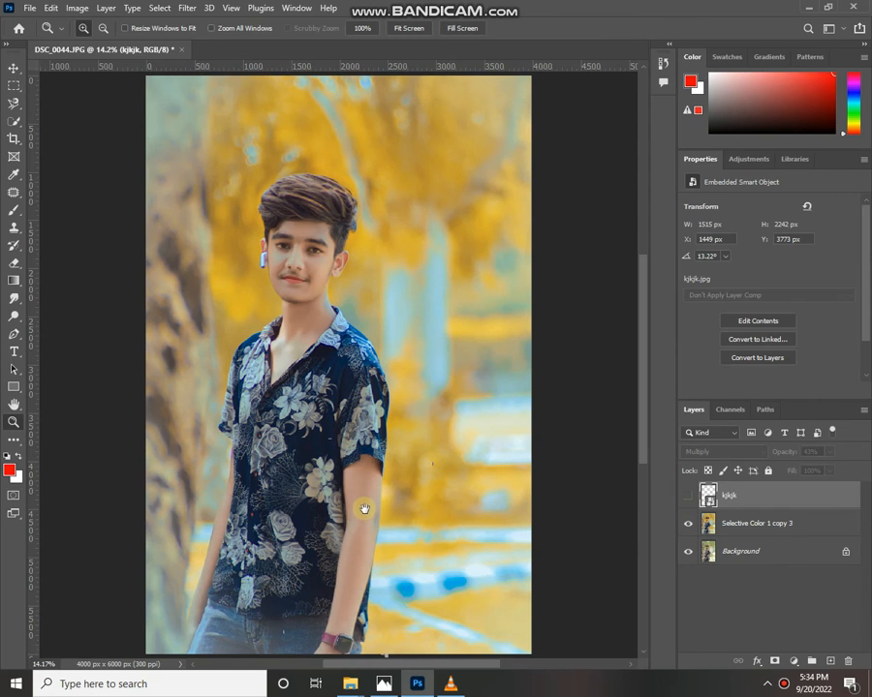
{"action": "left_click", "coordinate": [366, 495]}
{"action": "left_click_drag", "start_coordinate": [366, 495], "coordinate": [416, 308]}
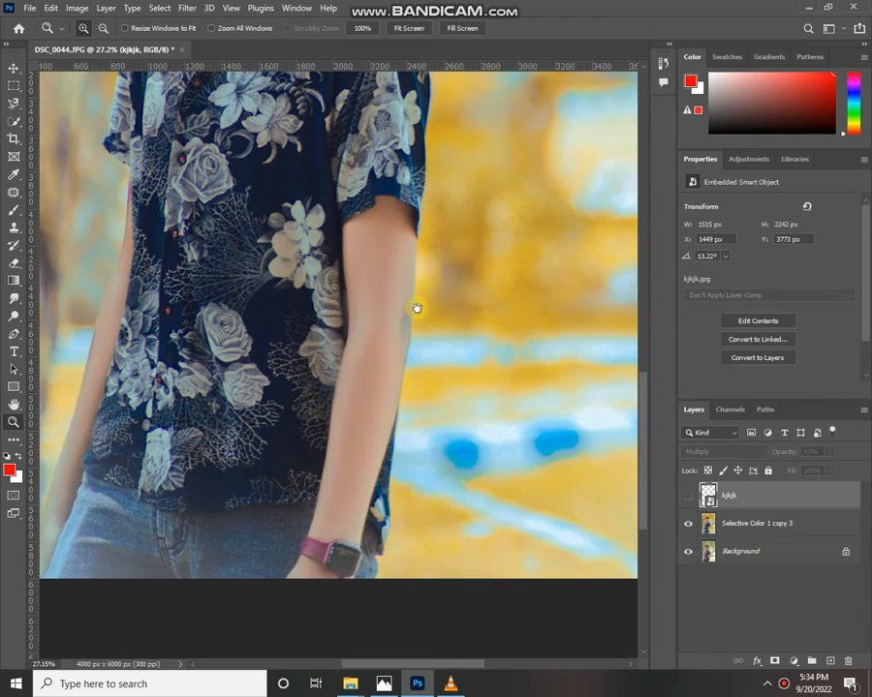
{"action": "left_click", "coordinate": [12, 102]}
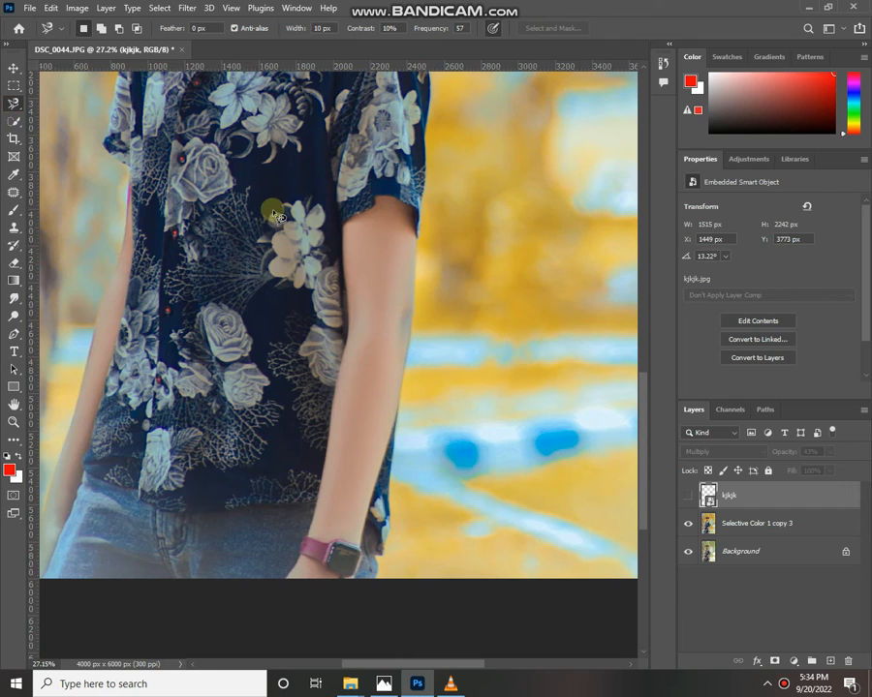
{"action": "left_click", "coordinate": [342, 228]}
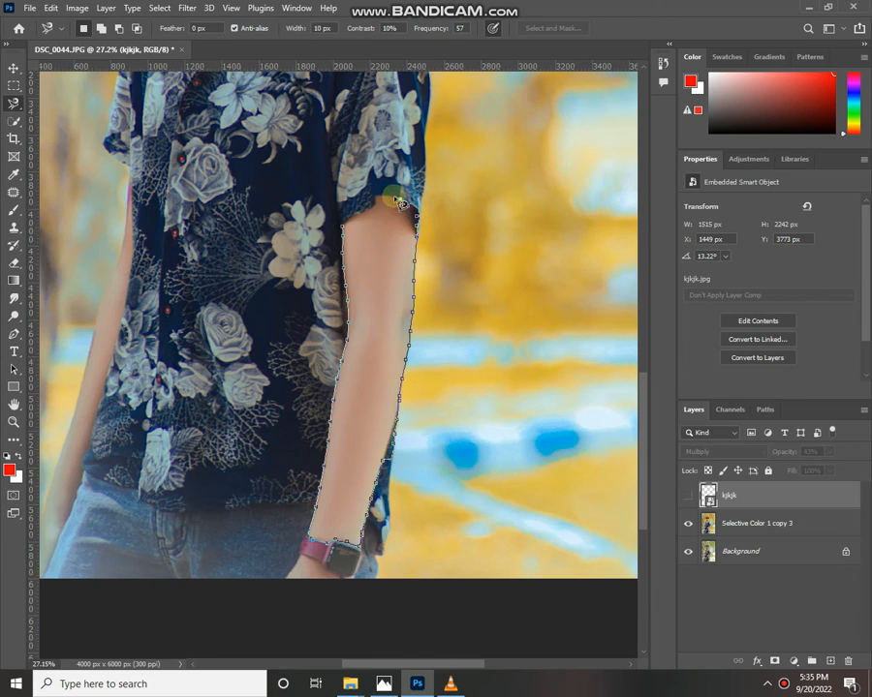
{"action": "left_click", "coordinate": [346, 231]}
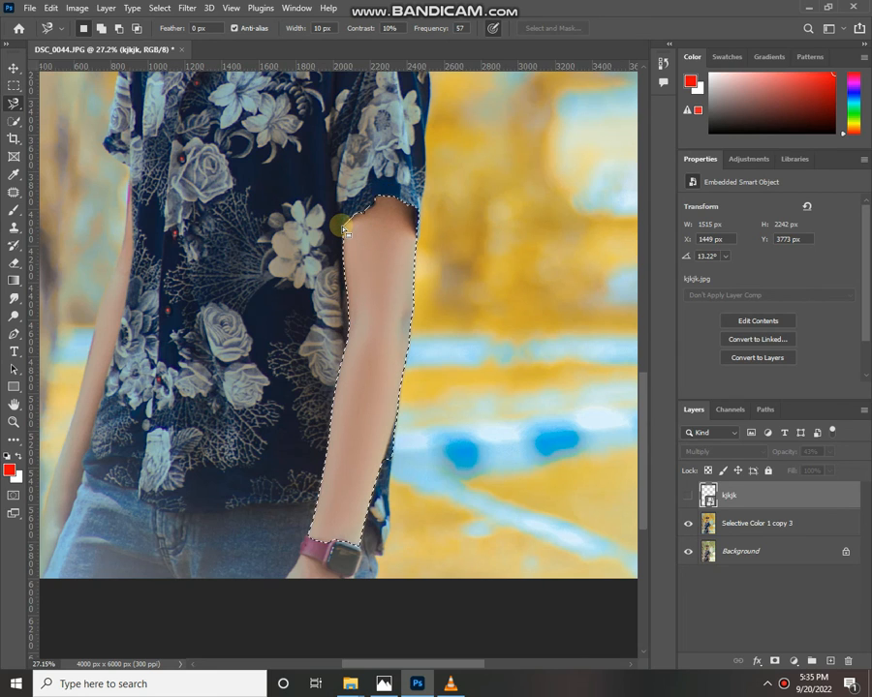
Show the tattoo at 100% opacity, invert the arm selection, rasterize the layer and erase the tattoo outside the arm
{"action": "left_click", "coordinate": [688, 495]}
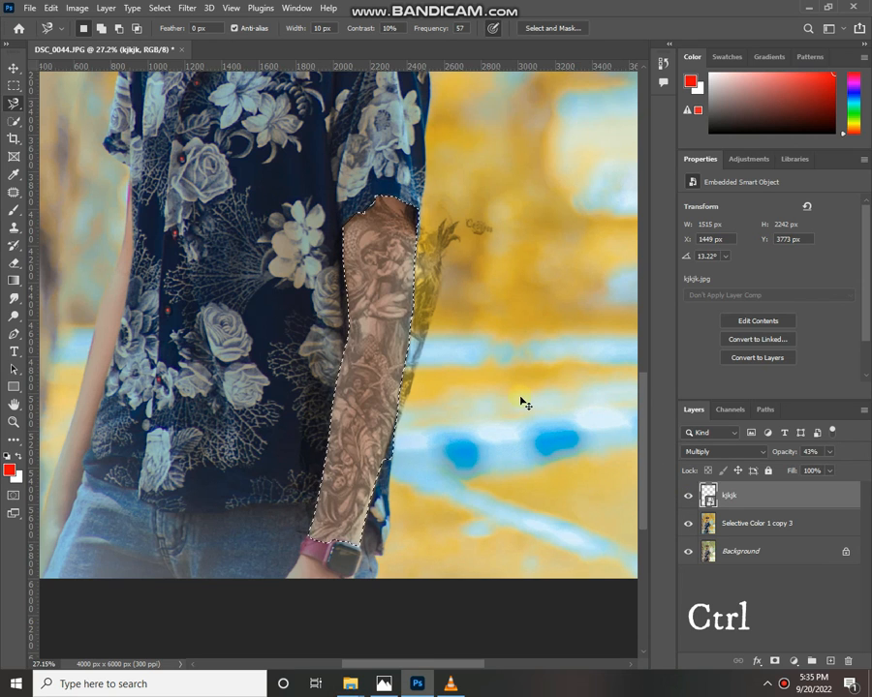
{"action": "key", "text": "ctrl+shift+i"}
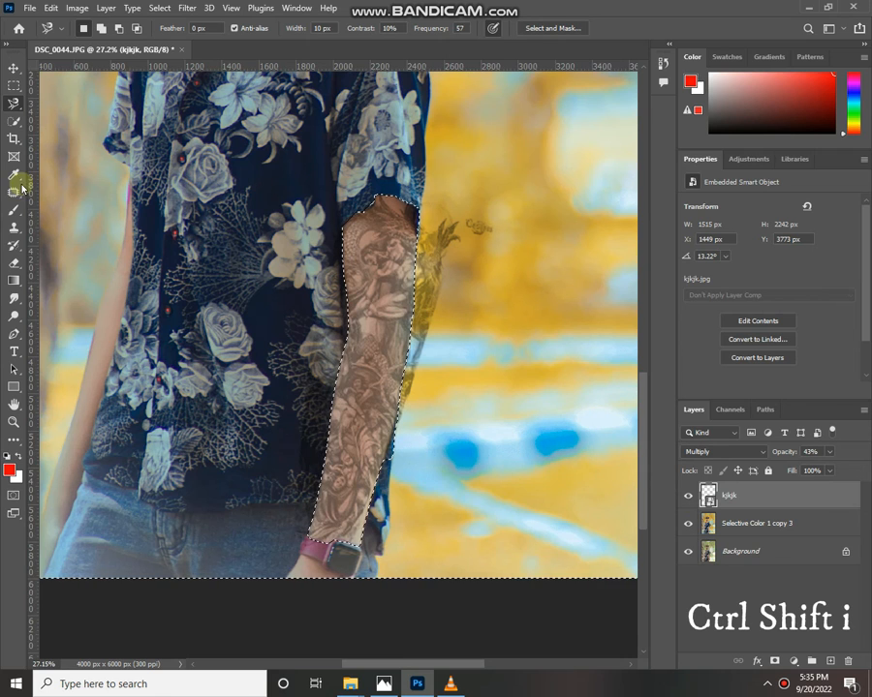
{"action": "left_click_drag", "start_coordinate": [784, 451], "coordinate": [842, 452]}
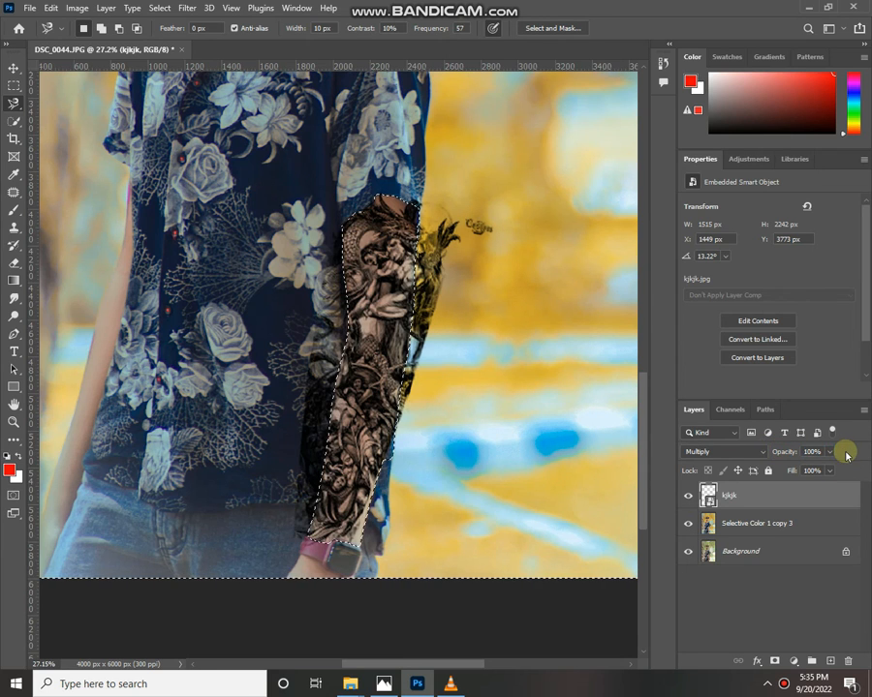
{"action": "left_click", "coordinate": [13, 261]}
{"action": "left_click", "coordinate": [332, 250]}
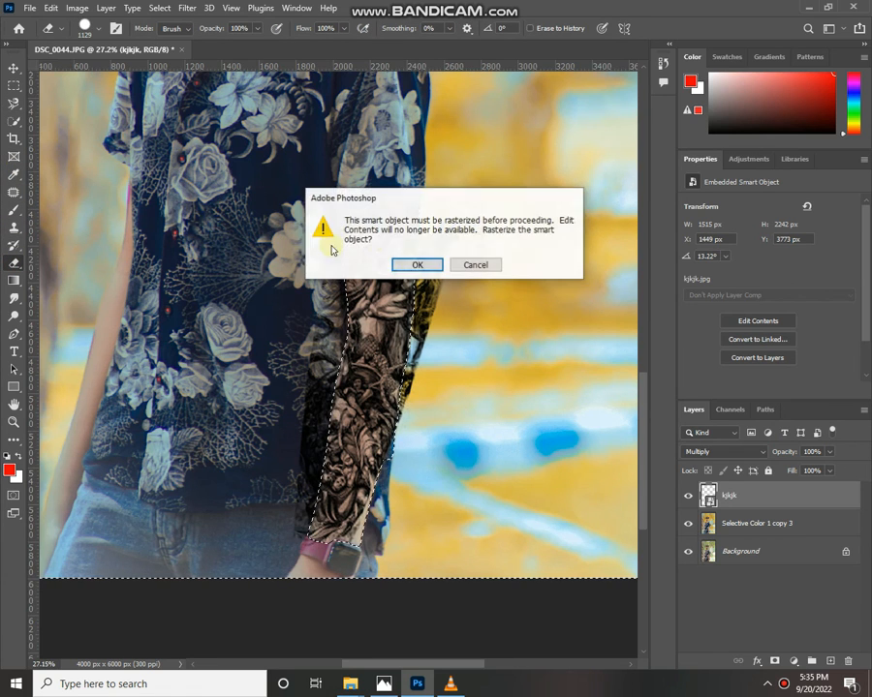
{"action": "left_click", "coordinate": [416, 264]}
{"action": "left_click_drag", "start_coordinate": [360, 208], "coordinate": [394, 560]}
Fit the whole photo on screen and reduce the trimmed tattoo layer's opacity to 43%
{"action": "key", "text": "z"}
{"action": "right_click", "coordinate": [206, 375]}
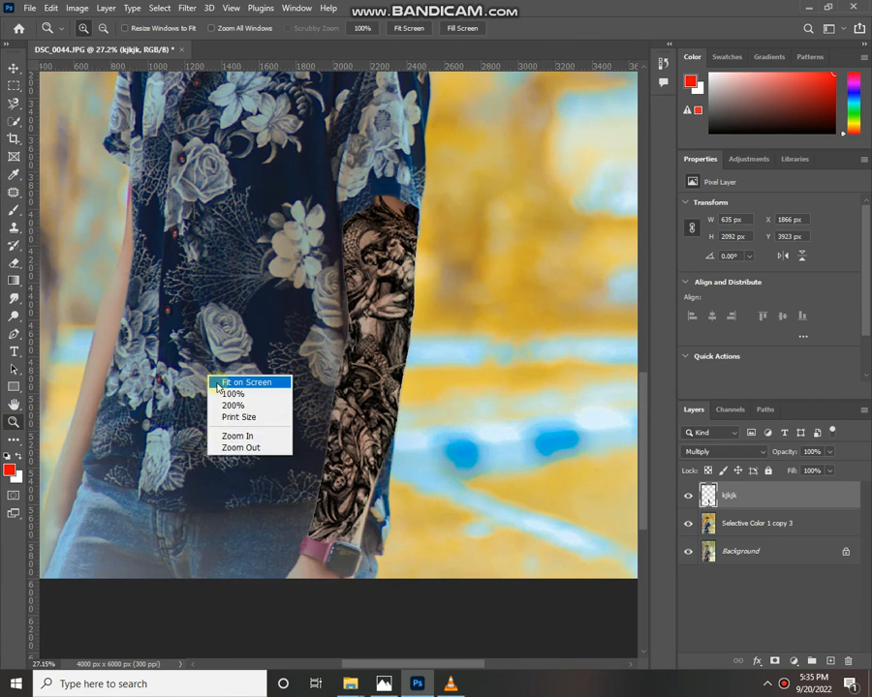
{"action": "left_click", "coordinate": [247, 382]}
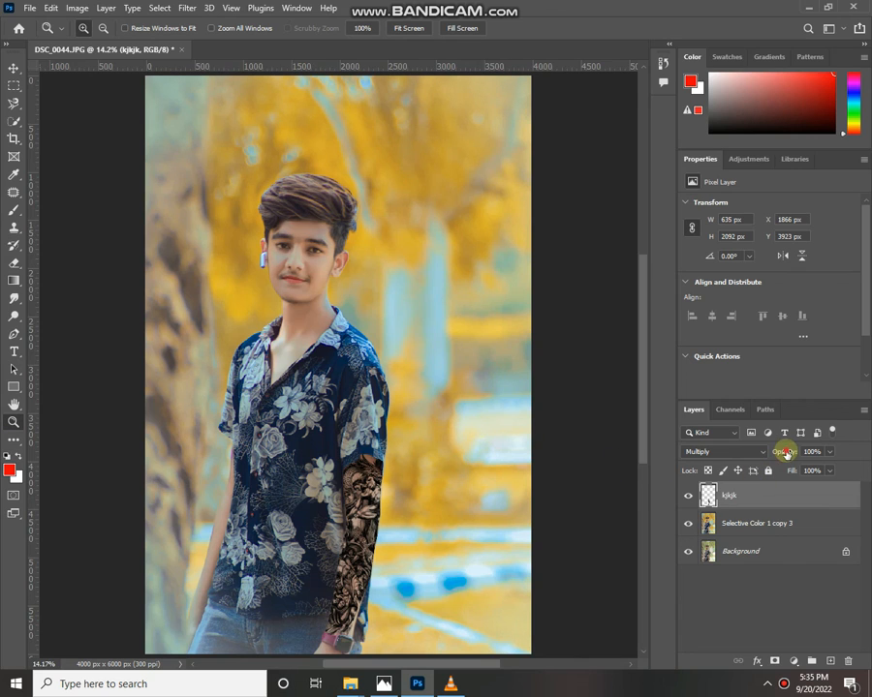
{"action": "left_click_drag", "start_coordinate": [778, 455], "coordinate": [755, 452]}
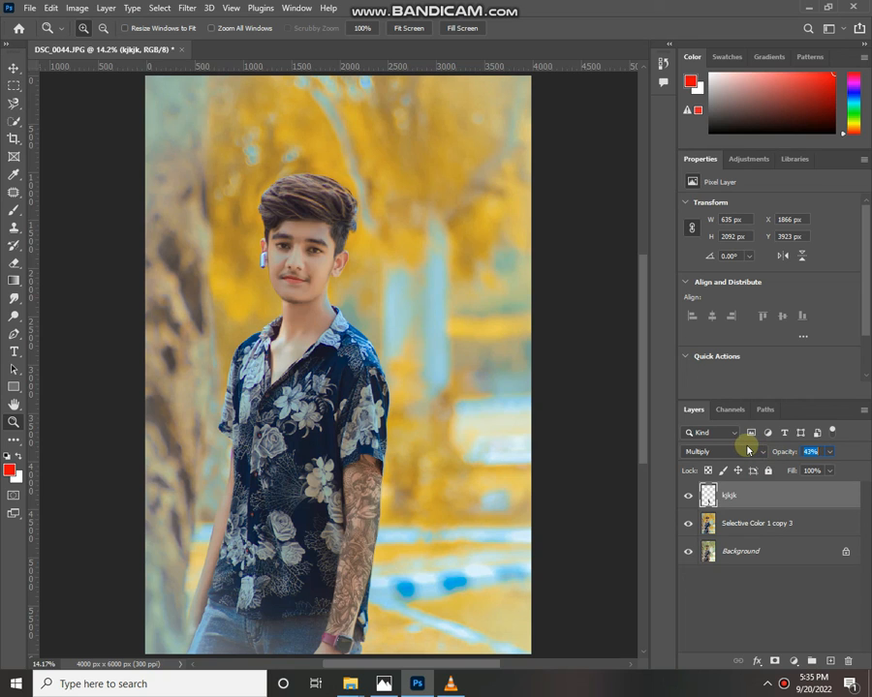
Merge the tattoo layer with the Selective Color 1 copy 3 layer
{"action": "key", "text": "e"}
{"action": "left_click", "coordinate": [733, 522], "text": "ctrl"}
{"action": "right_click", "coordinate": [736, 523]}
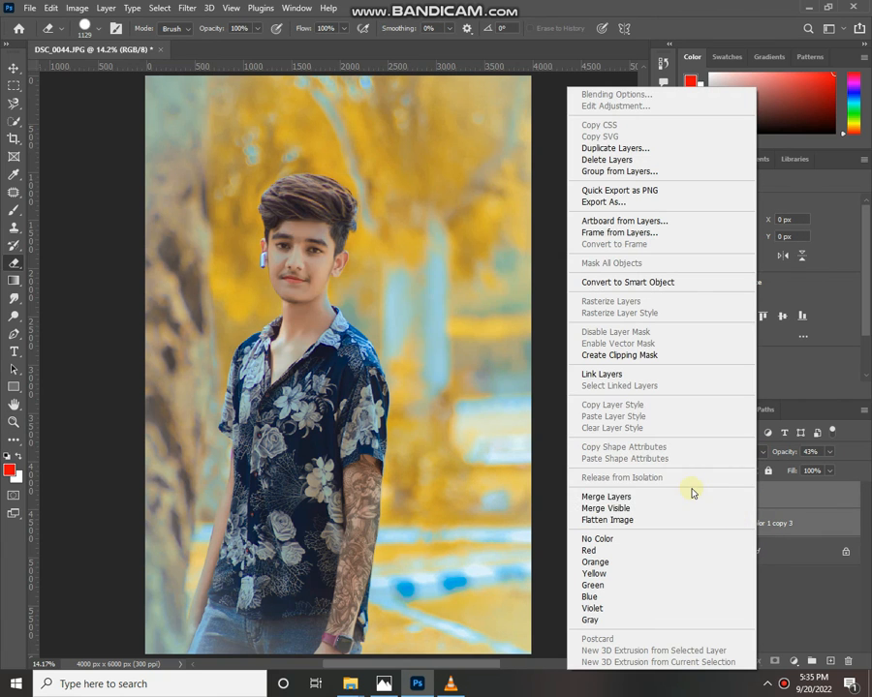
{"action": "left_click", "coordinate": [691, 498]}
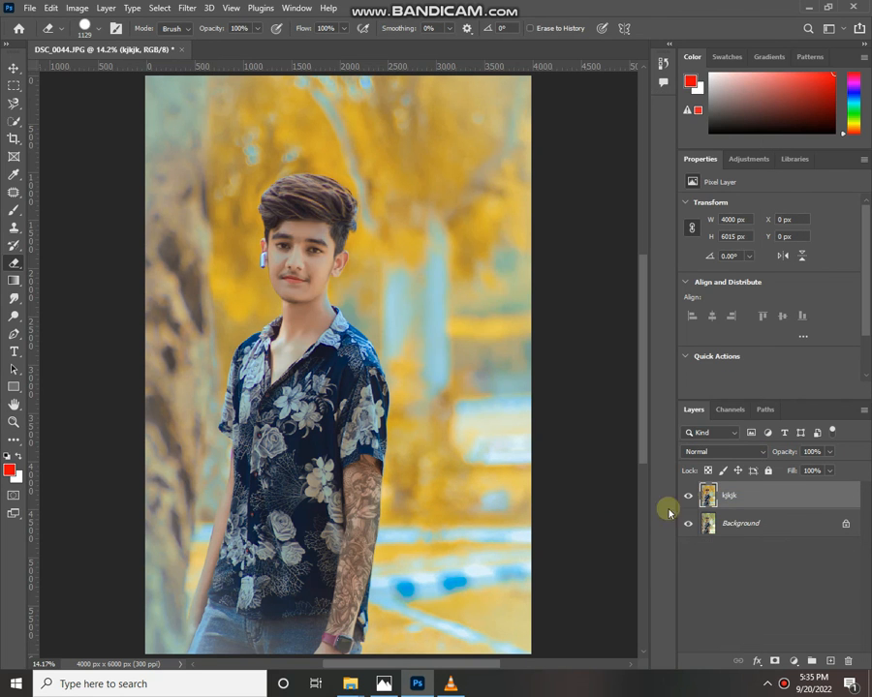
Place the FASHION lettering image from New folder inside All png into the portrait document
{"action": "mouse_move", "coordinate": [350, 683]}
{"action": "left_click", "coordinate": [441, 548]}
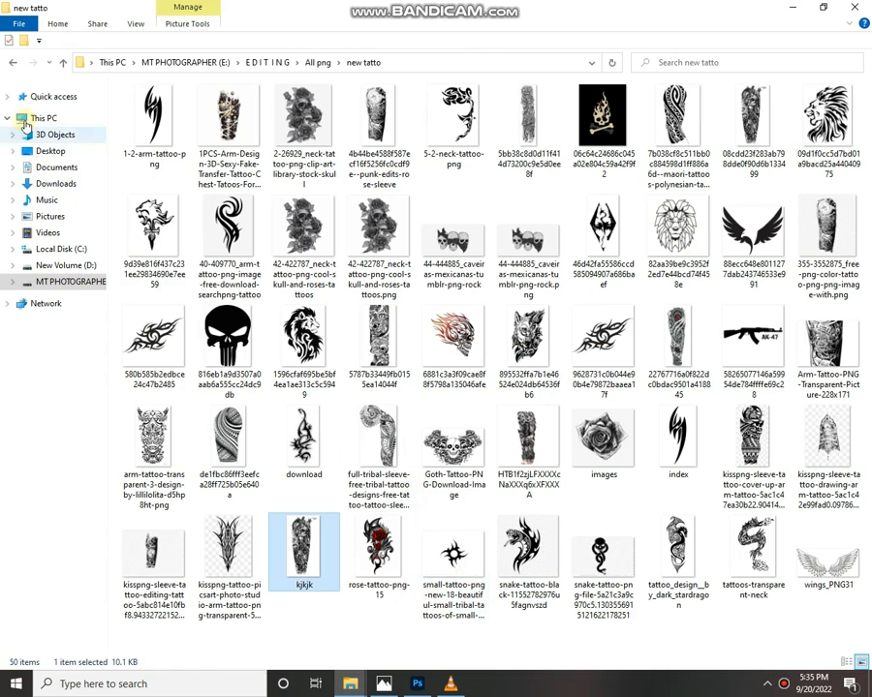
{"action": "left_click", "coordinate": [14, 62]}
{"action": "double_click", "coordinate": [754, 121]}
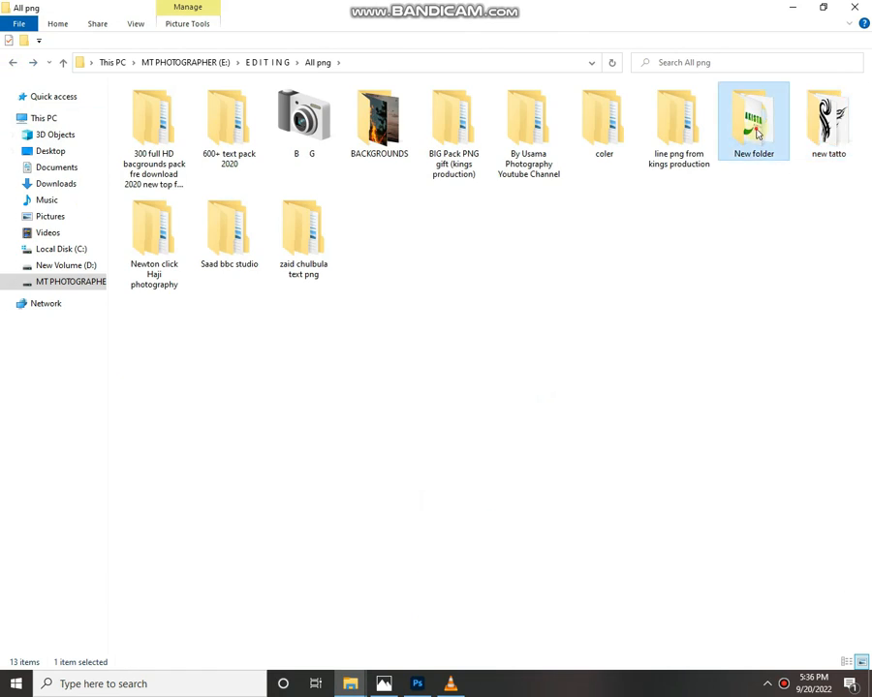
{"action": "scroll", "coordinate": [467, 324], "scroll_direction": "down", "scroll_amount": 3}
{"action": "scroll", "coordinate": [469, 339], "scroll_direction": "up", "scroll_amount": 3}
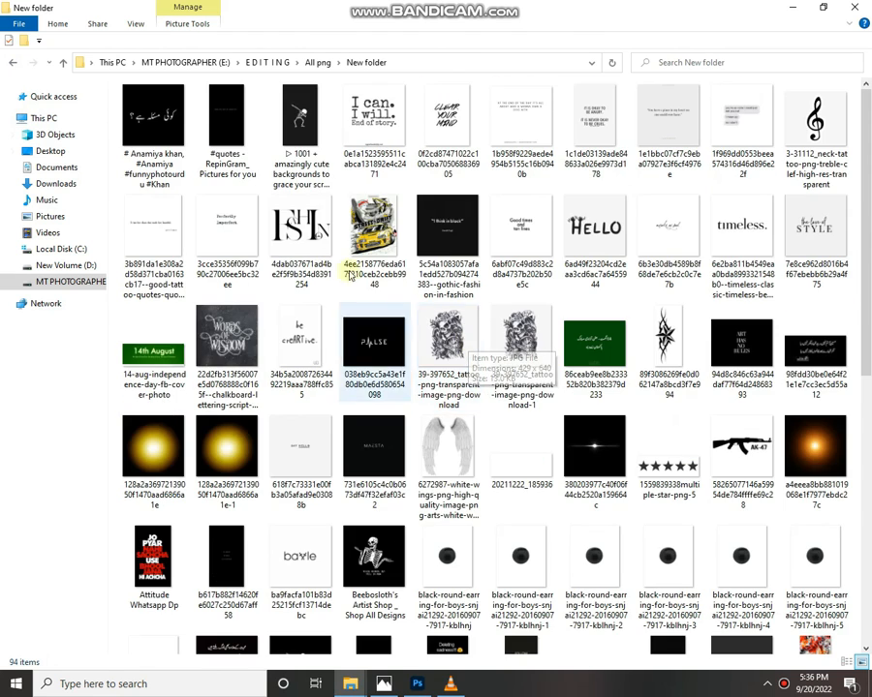
{"action": "left_click_drag", "start_coordinate": [300, 232], "coordinate": [543, 366]}
Blend the FASHION lettering with Divide, scale it to about 51% and position it in the background beside the subject's face
{"action": "left_click", "coordinate": [704, 452]}
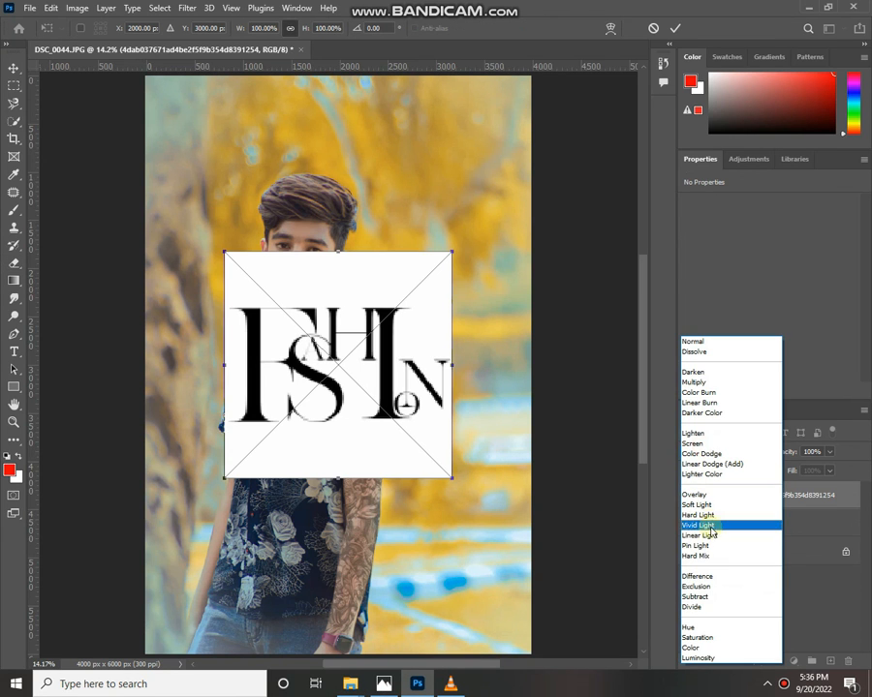
{"action": "left_click", "coordinate": [707, 607]}
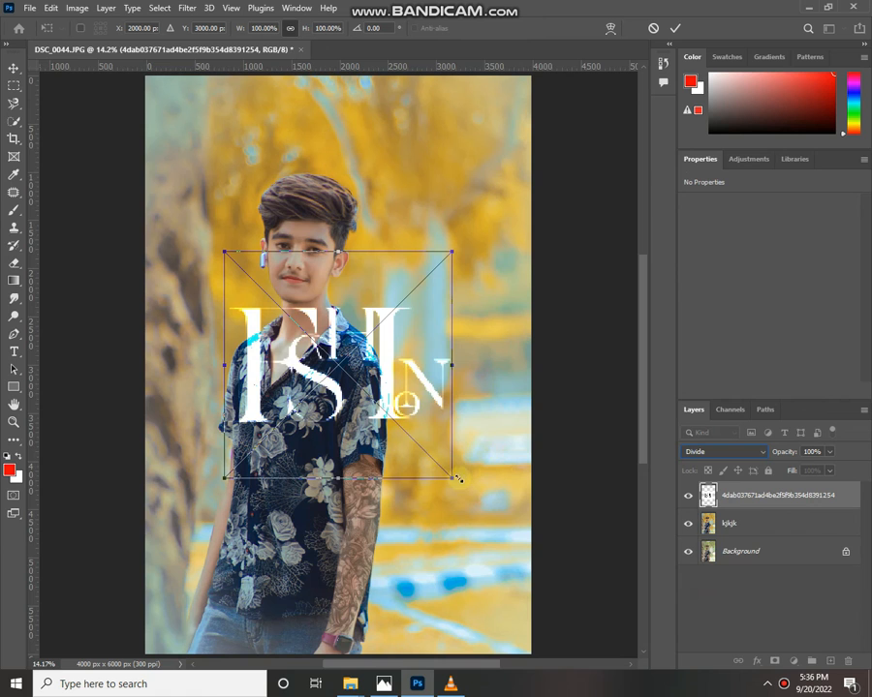
{"action": "left_click_drag", "start_coordinate": [457, 478], "coordinate": [481, 336]}
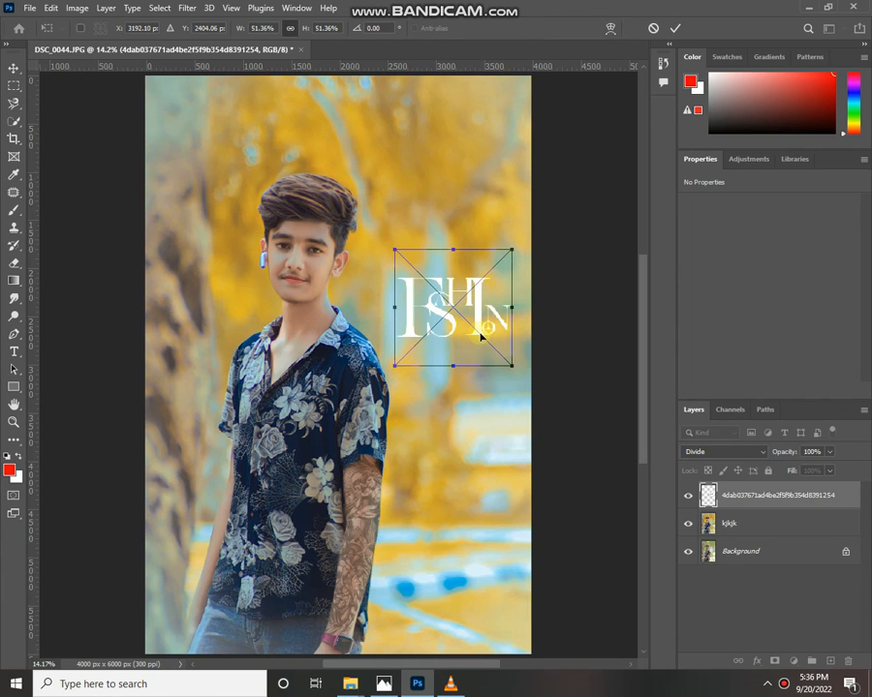
{"action": "key", "text": "Return"}
Switch the FASHION lettering layer to Multiply blending and lower its opacity to 48%
{"action": "key", "text": "e"}
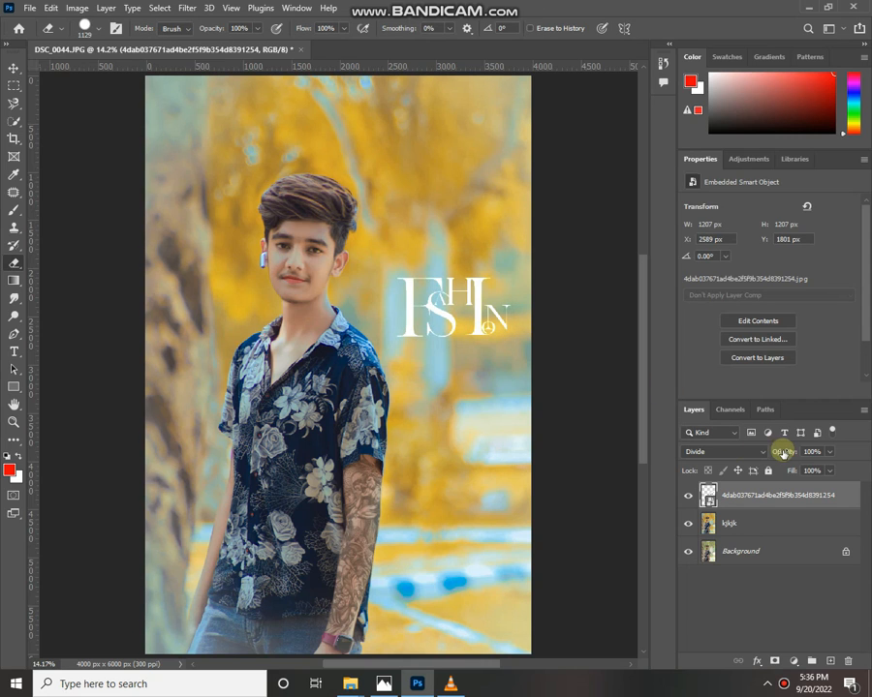
{"action": "left_click_drag", "start_coordinate": [774, 451], "coordinate": [757, 455]}
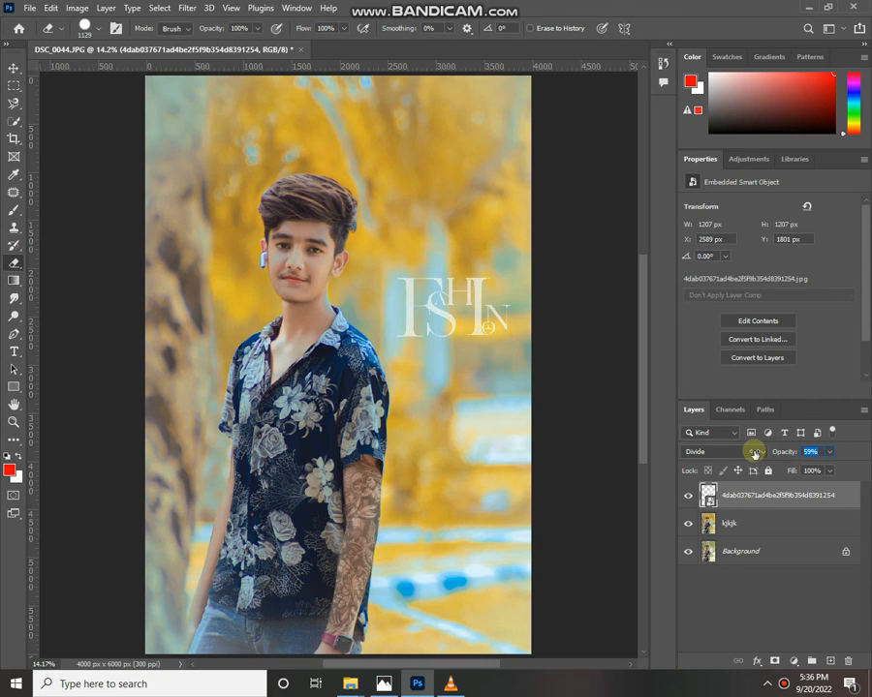
{"action": "left_click", "coordinate": [751, 452]}
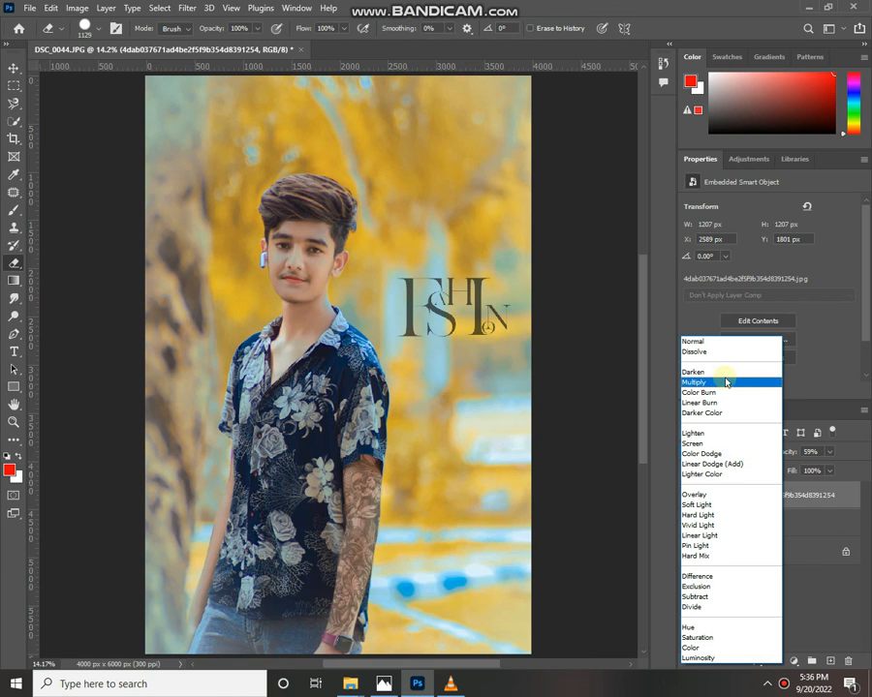
{"action": "left_click", "coordinate": [726, 383]}
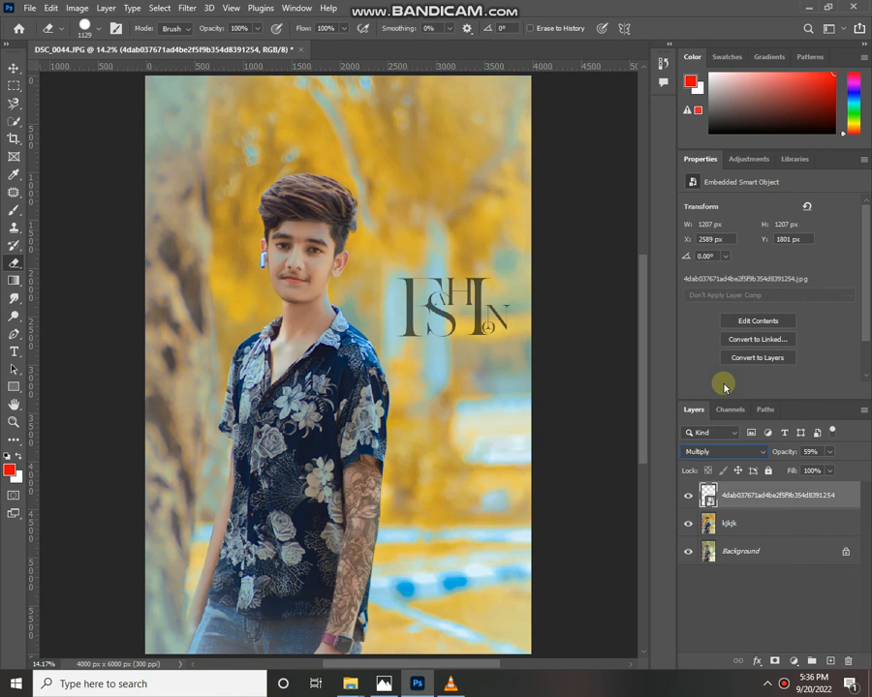
{"action": "left_click_drag", "start_coordinate": [792, 452], "coordinate": [784, 455]}
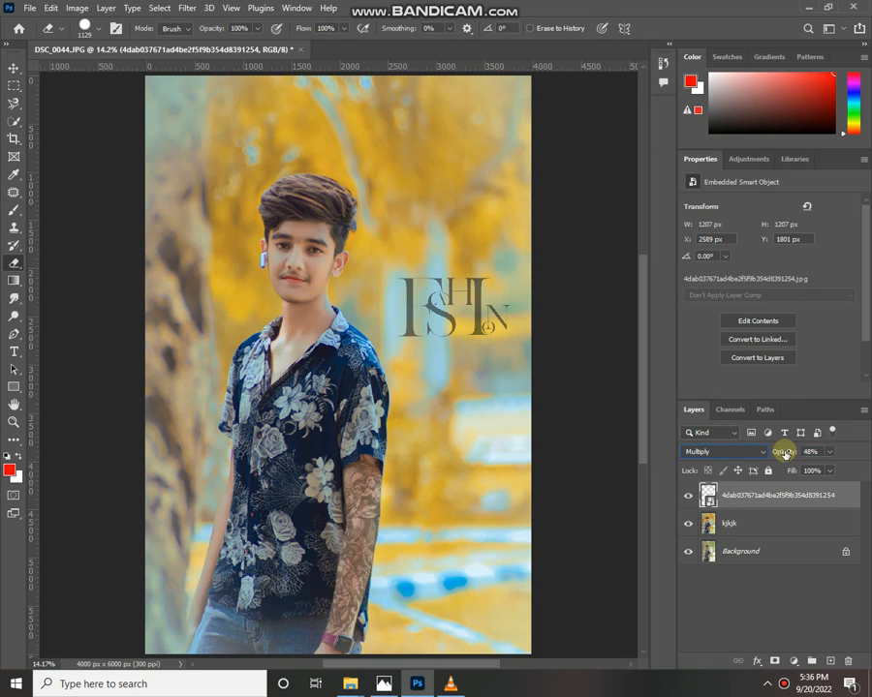
Merge the lettering layer with the kjkjk layer and toggle the merged layer's visibility to compare with the original photo
{"action": "left_click", "coordinate": [746, 523], "text": "ctrl"}
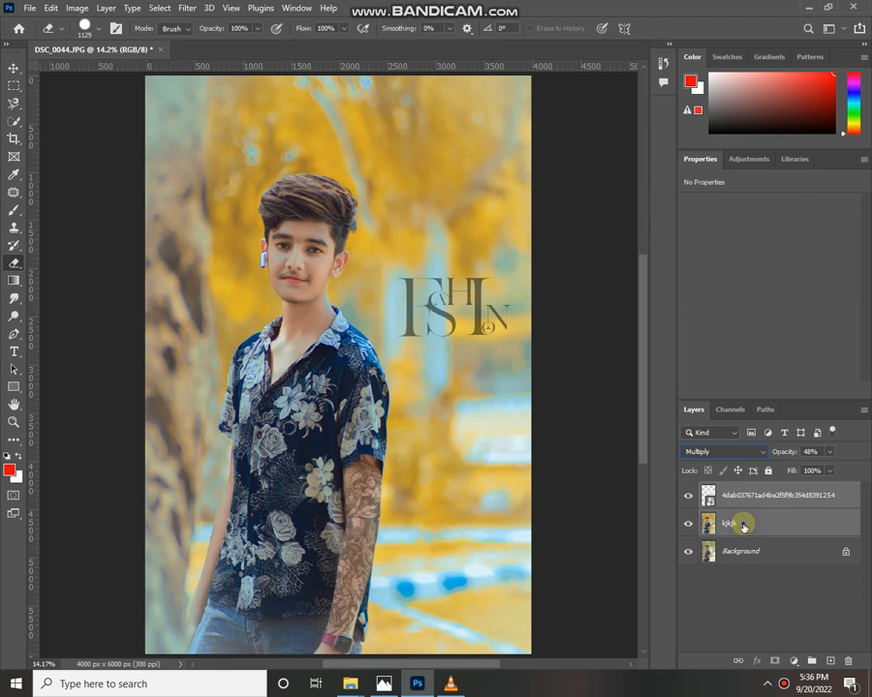
{"action": "right_click", "coordinate": [745, 523]}
{"action": "left_click", "coordinate": [707, 496]}
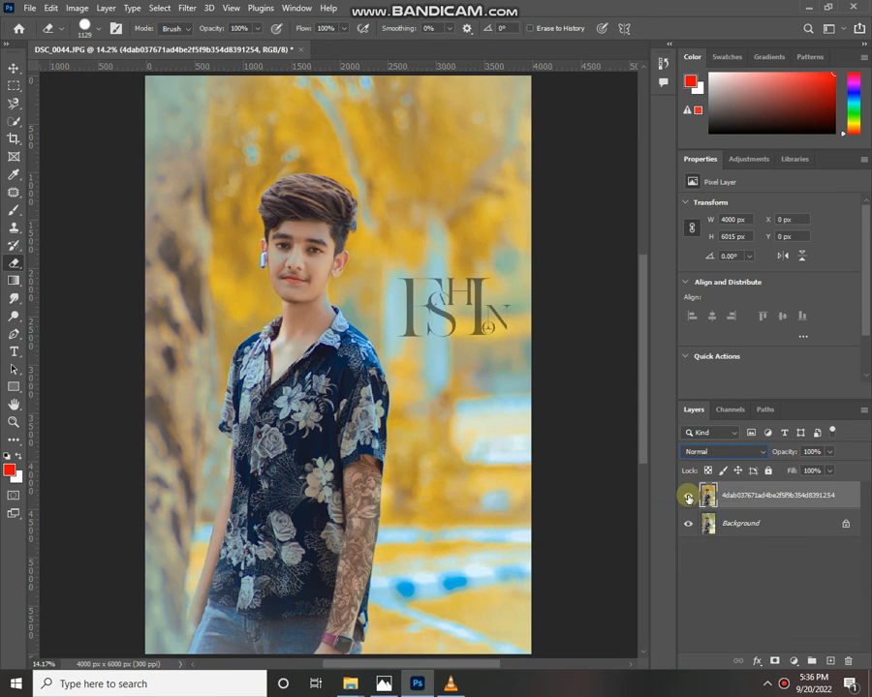
{"action": "left_click", "coordinate": [687, 497]}
{"action": "left_click", "coordinate": [688, 498]}
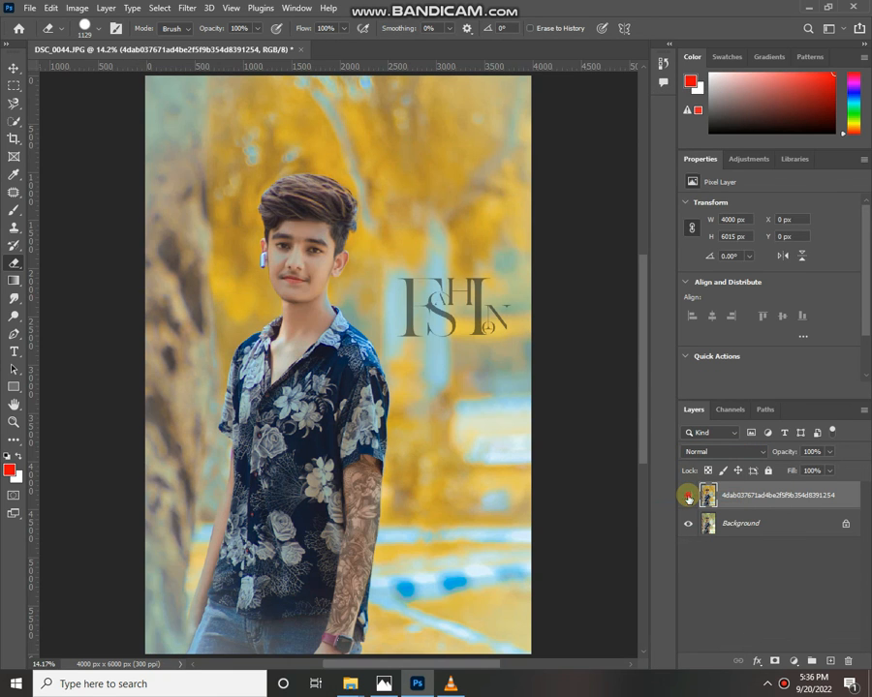